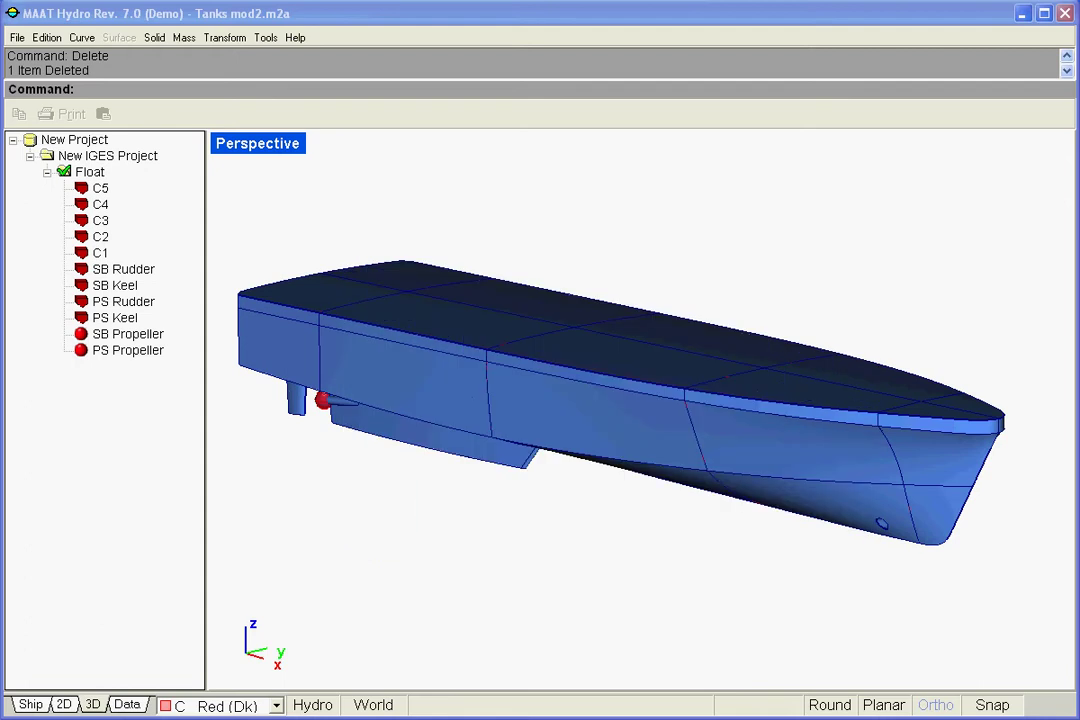
- Import the IGES file Tanks_solids.igs, expand its workspace in the project tree and make it the active workspace
click(17, 37)
click(58, 122)
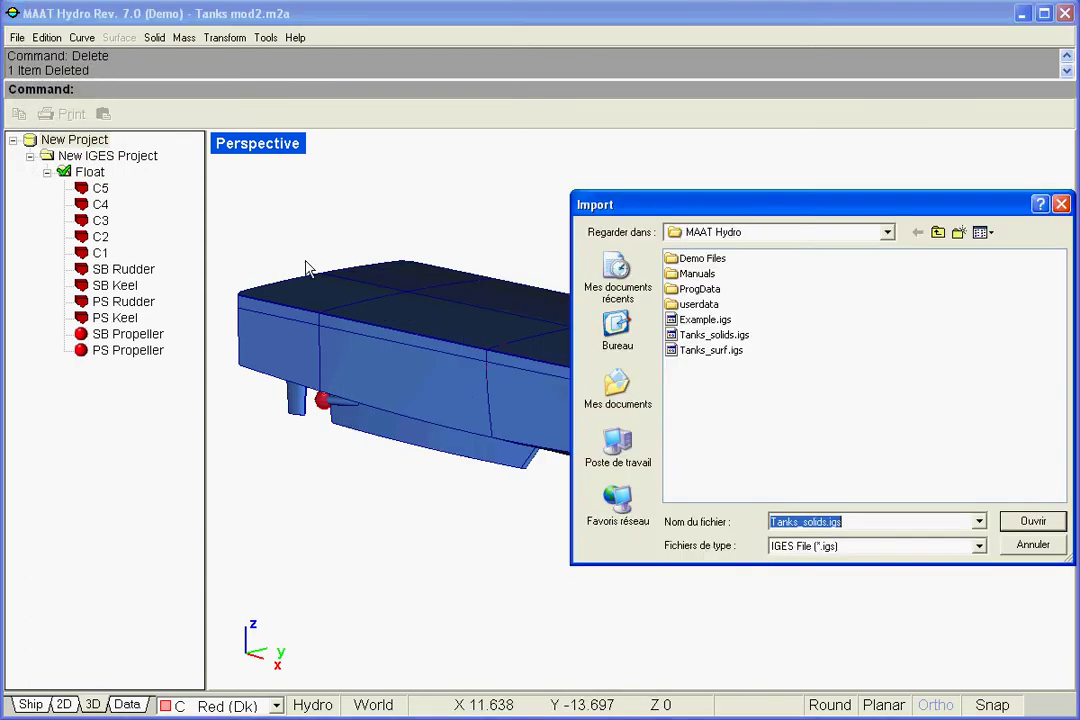
click(690, 338)
click(1022, 521)
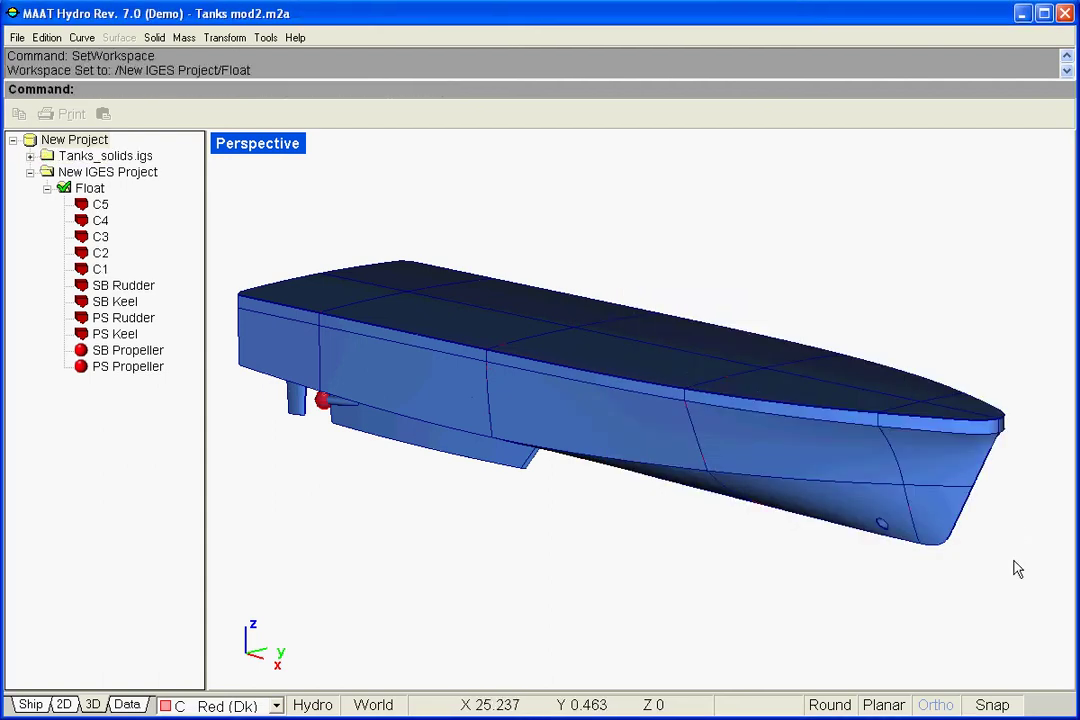
click(30, 156)
double_click(100, 158)
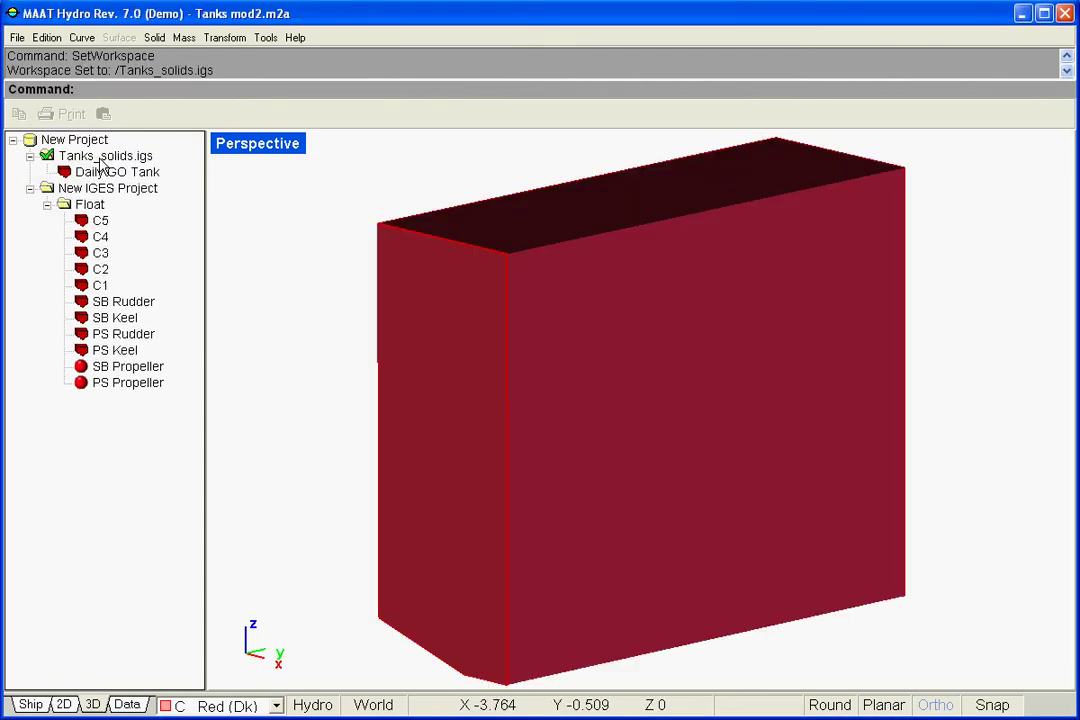
- In the data table, assign the Daily GO Tank solid to the Gasoil layer
click(127, 705)
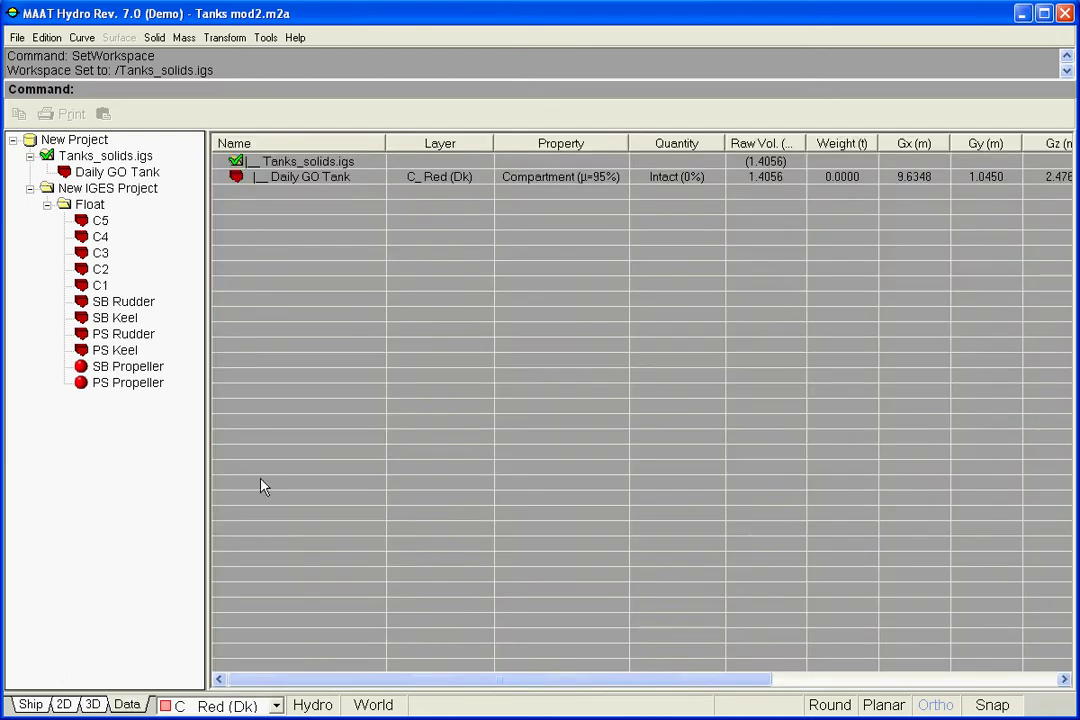
click(446, 178)
click(484, 179)
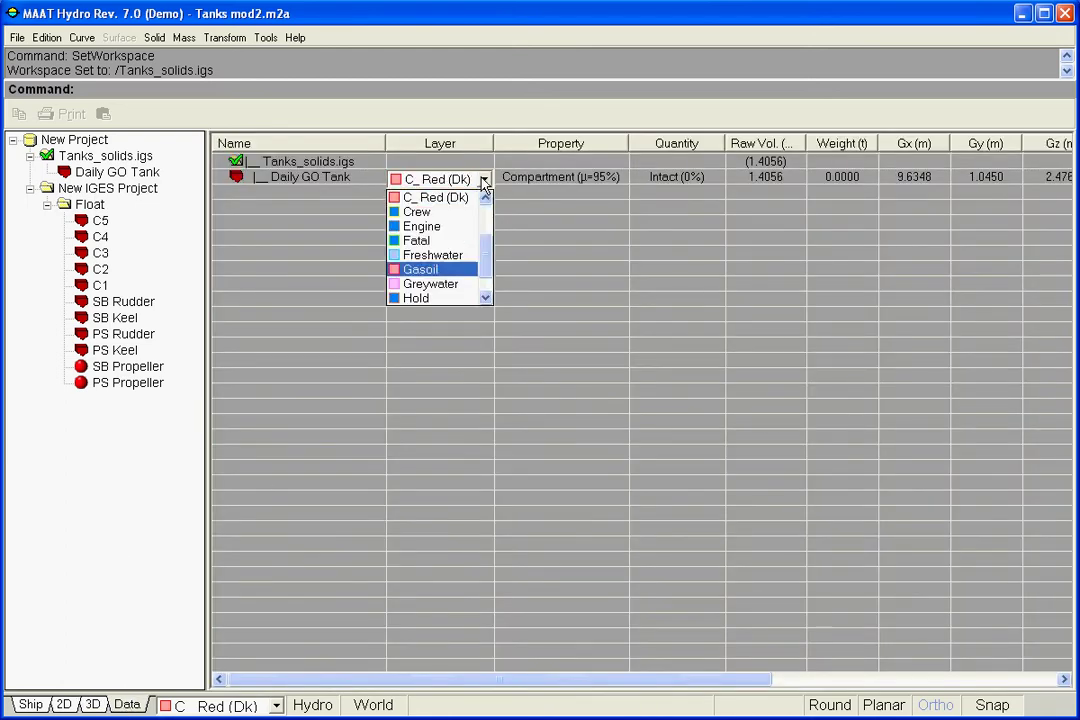
scroll(465, 193, down, 2)
click(465, 196)
- Change the Daily GO Tank's property to Tank and set its filling quantity to 90%
click(545, 185)
click(579, 179)
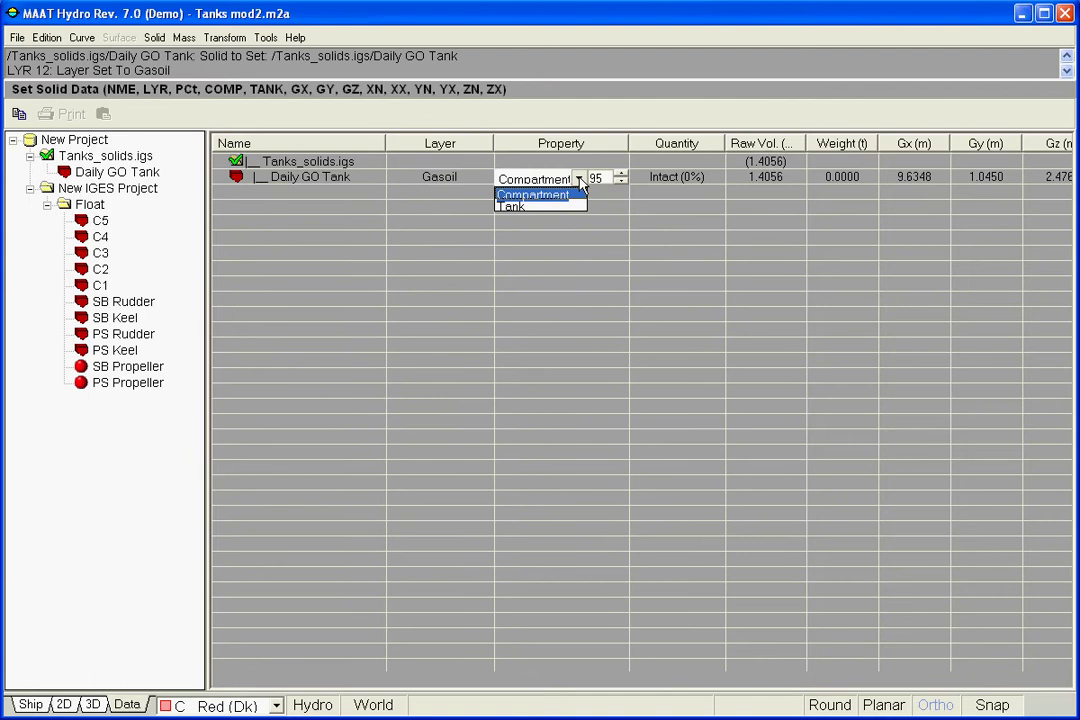
click(559, 206)
click(668, 177)
text(90)
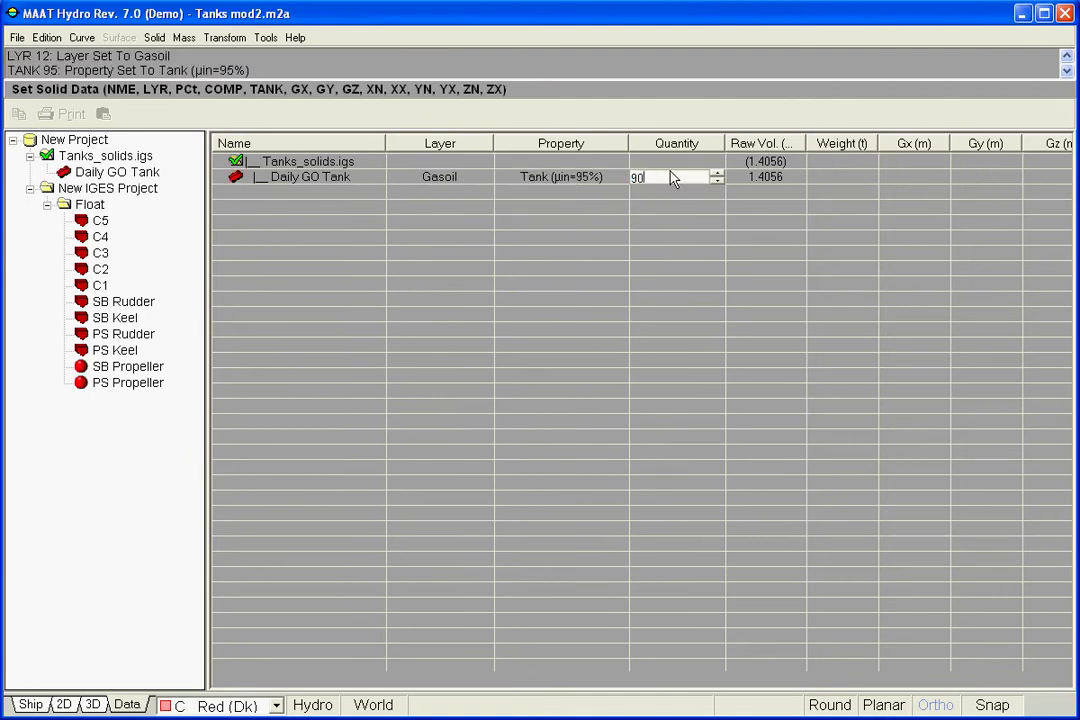
click(324, 198)
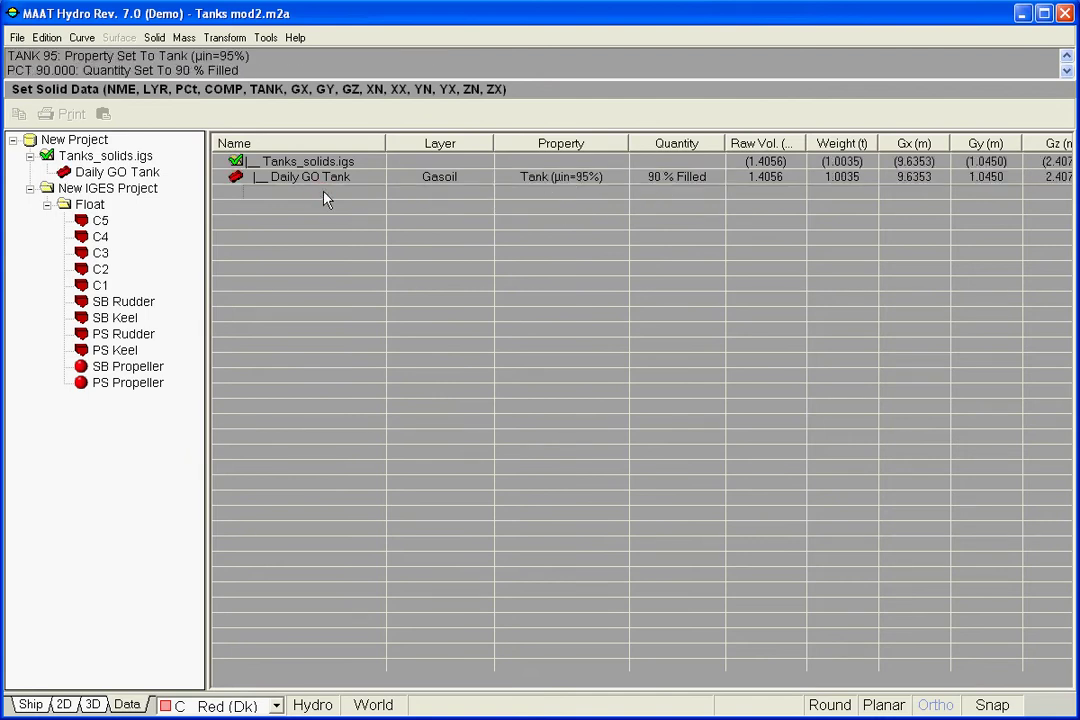
- Show the Float workspace in 3D with dimmed compartments and move the Daily GO Tank into compartment C2
click(92, 205)
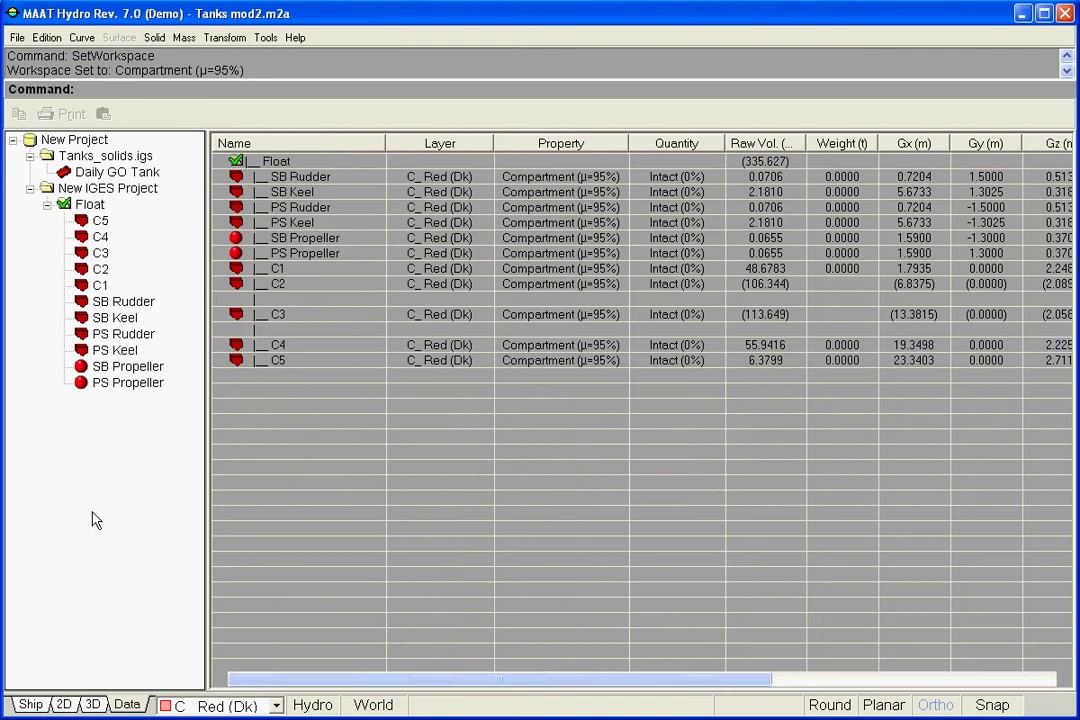
click(93, 705)
right_click(272, 152)
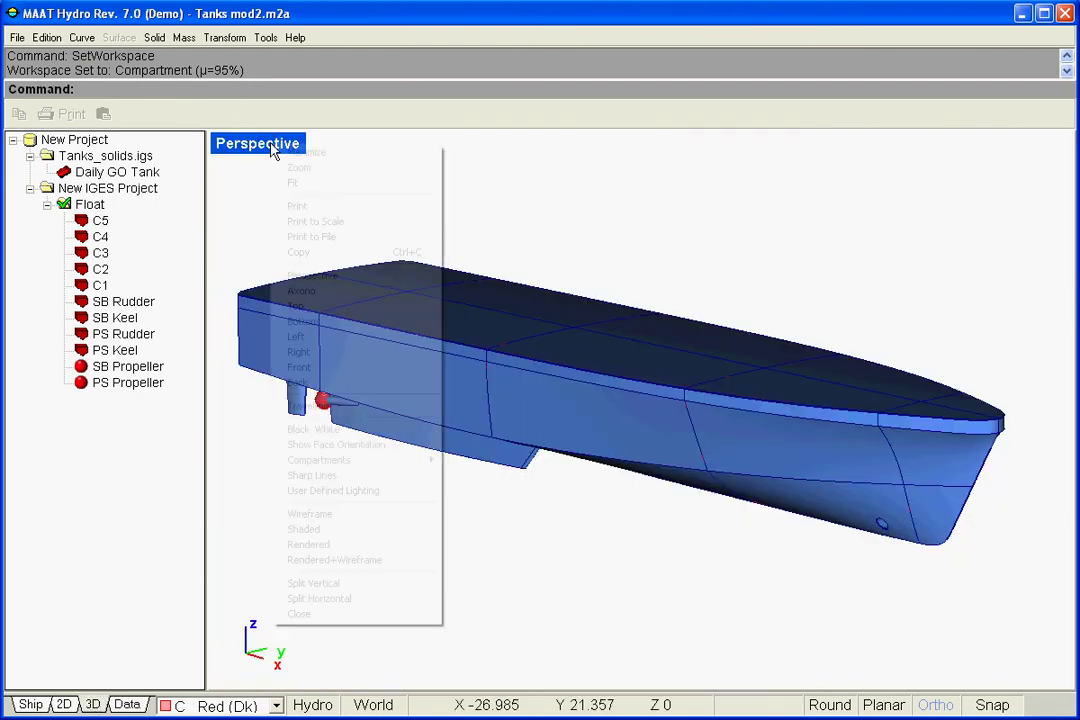
mouse_move(429, 460)
click(470, 475)
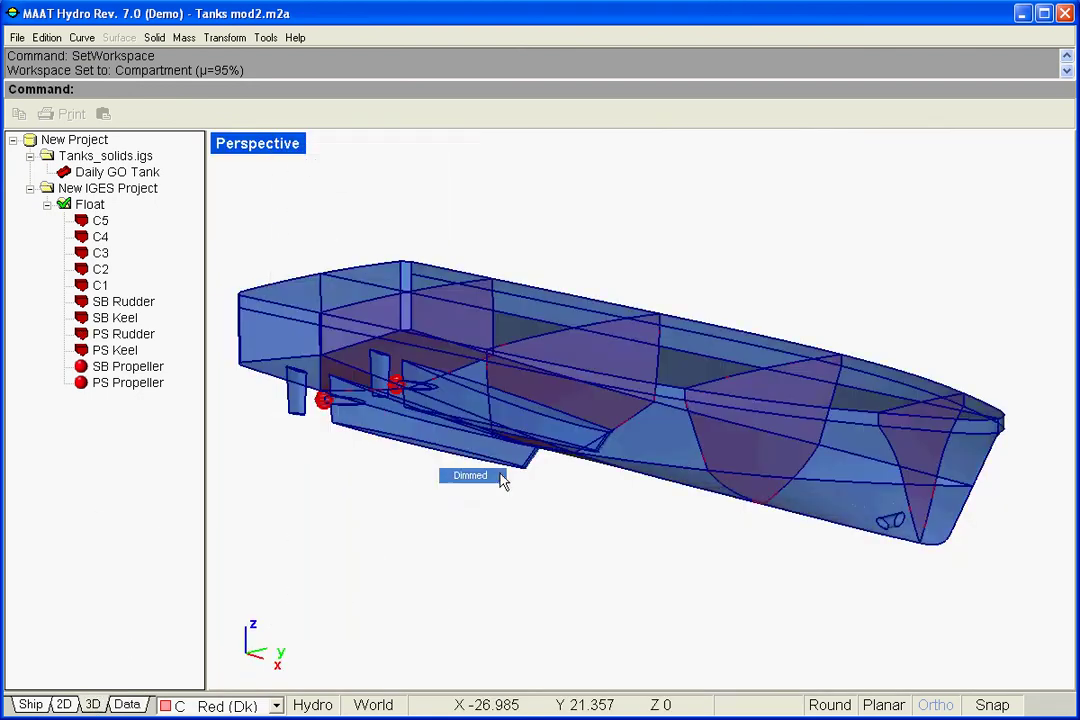
drag(110, 172, 101, 270)
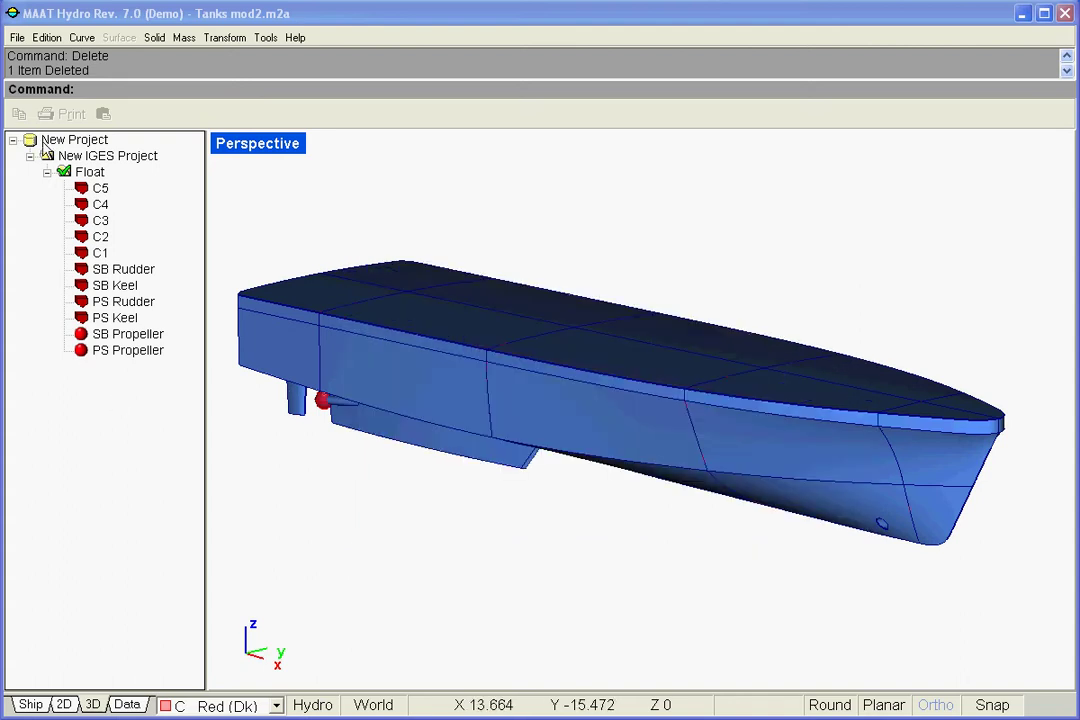
- Import the IGES file Tanks_surf.igs, expand its workspace in the project tree and make it the active workspace
click(17, 37)
click(50, 125)
click(712, 350)
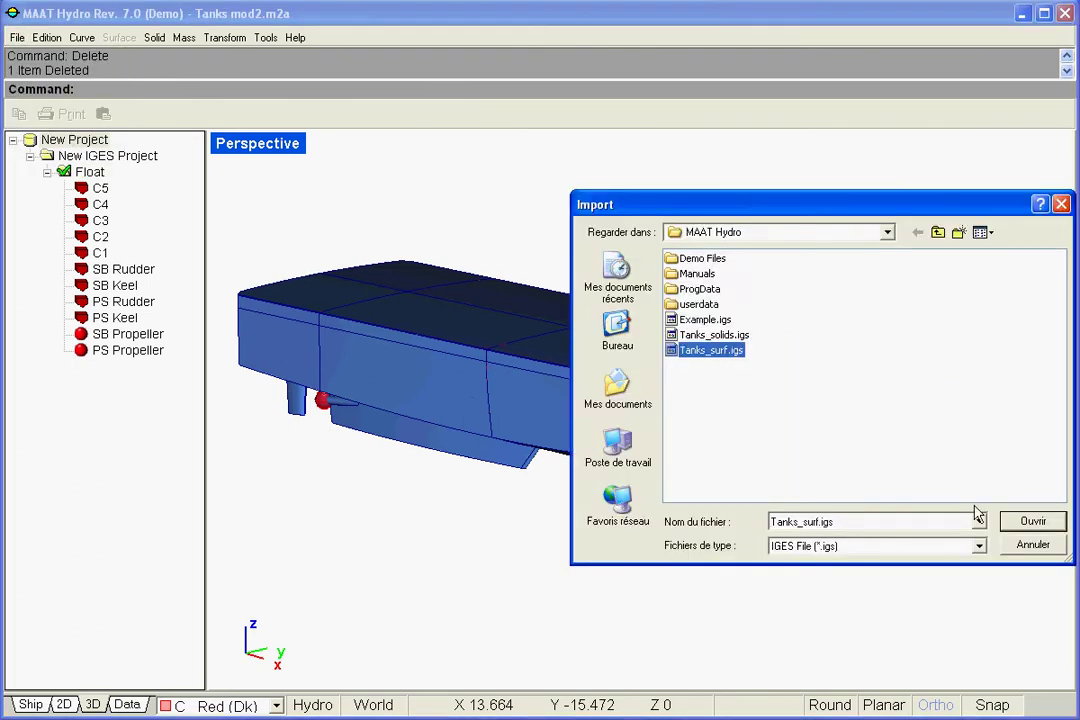
click(1010, 521)
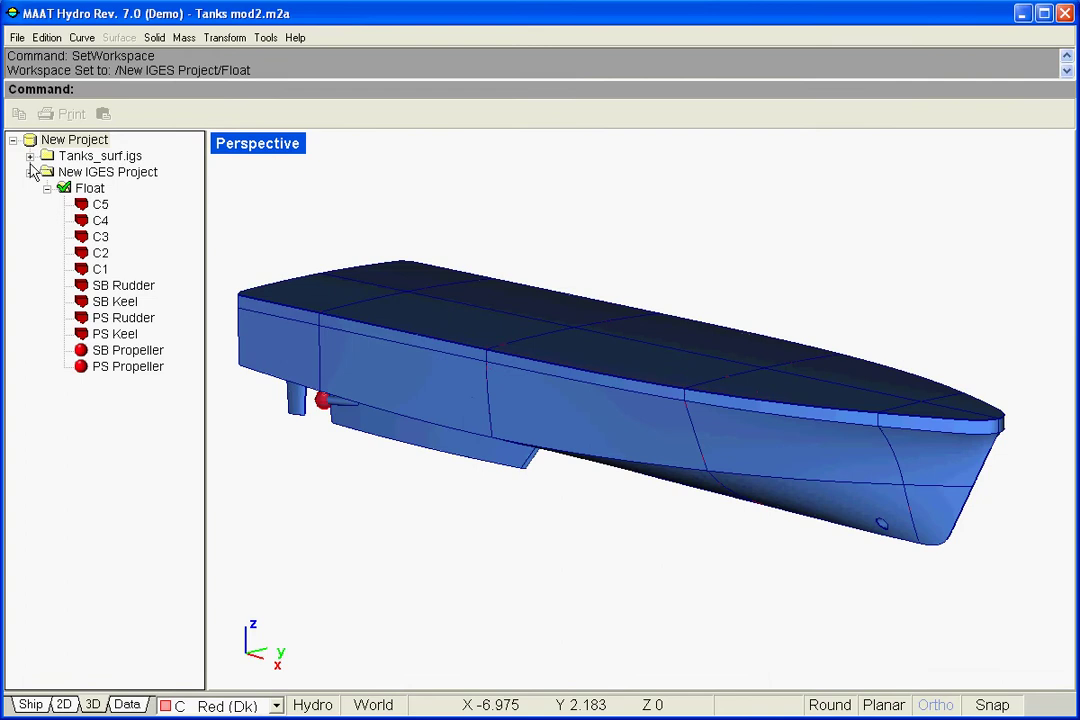
click(30, 156)
click(71, 160)
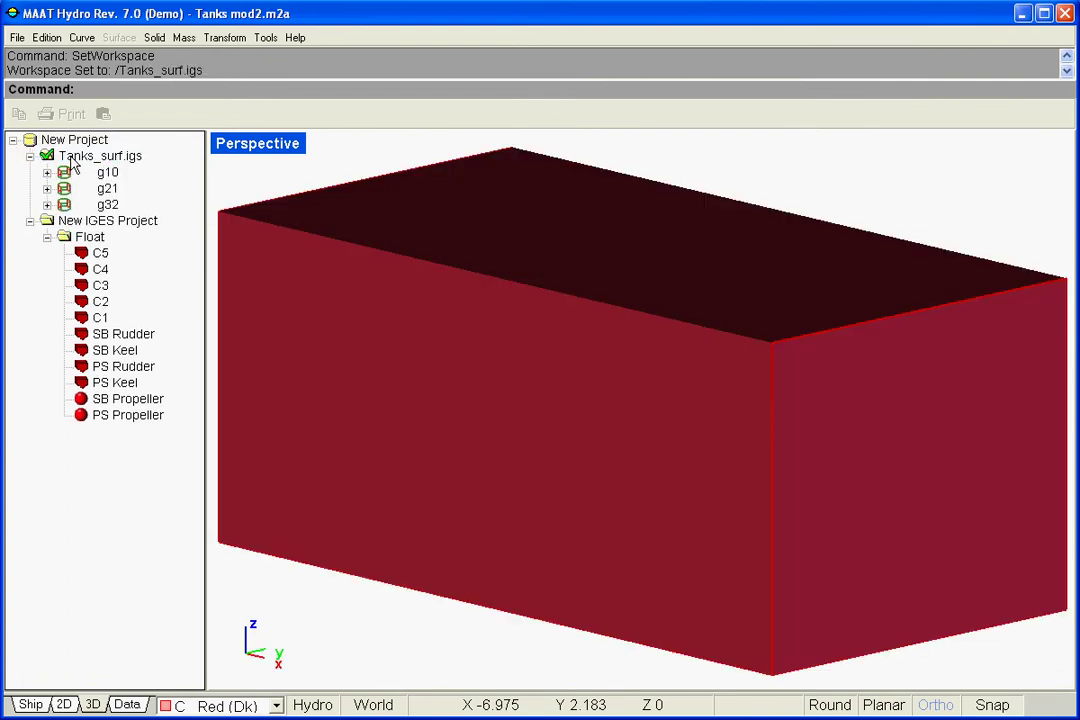
- Join all the faces of the Tanks_surf.igs workspace into one solid, accepting the proposed face orientations
click(155, 38)
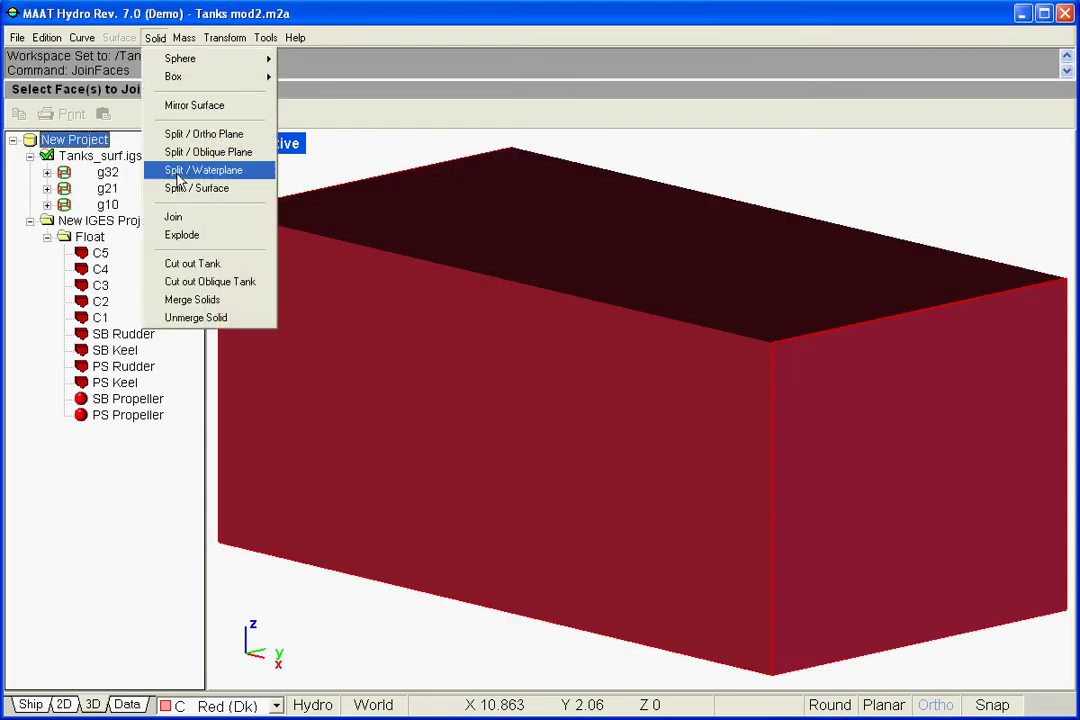
click(188, 220)
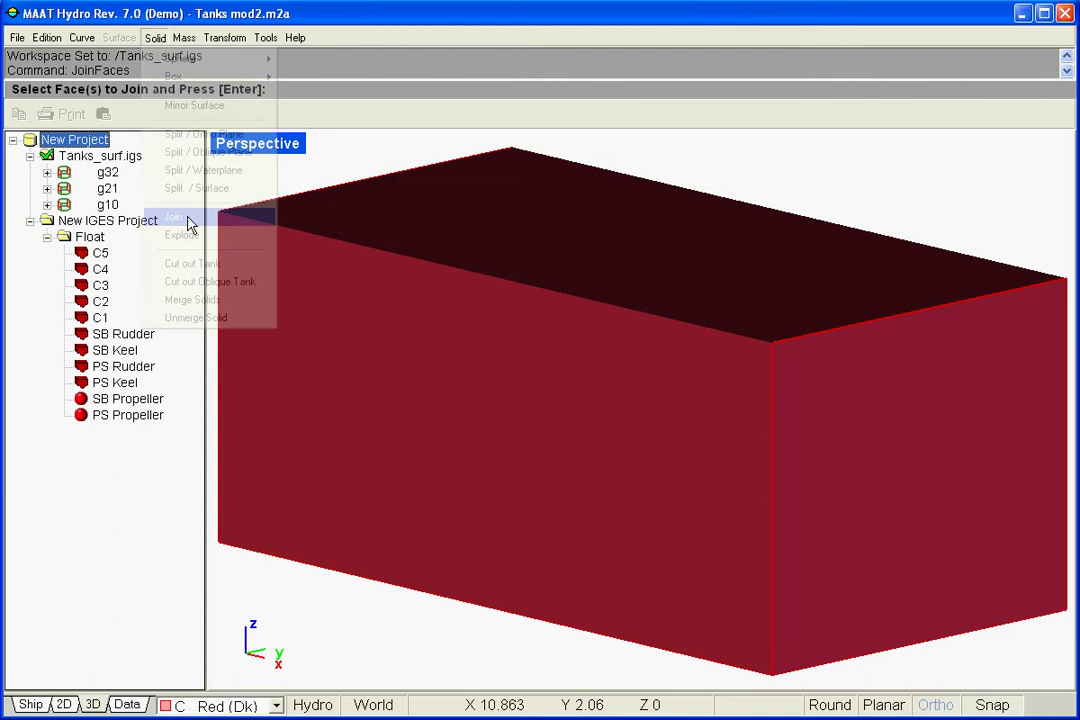
click(117, 160)
key(Return)
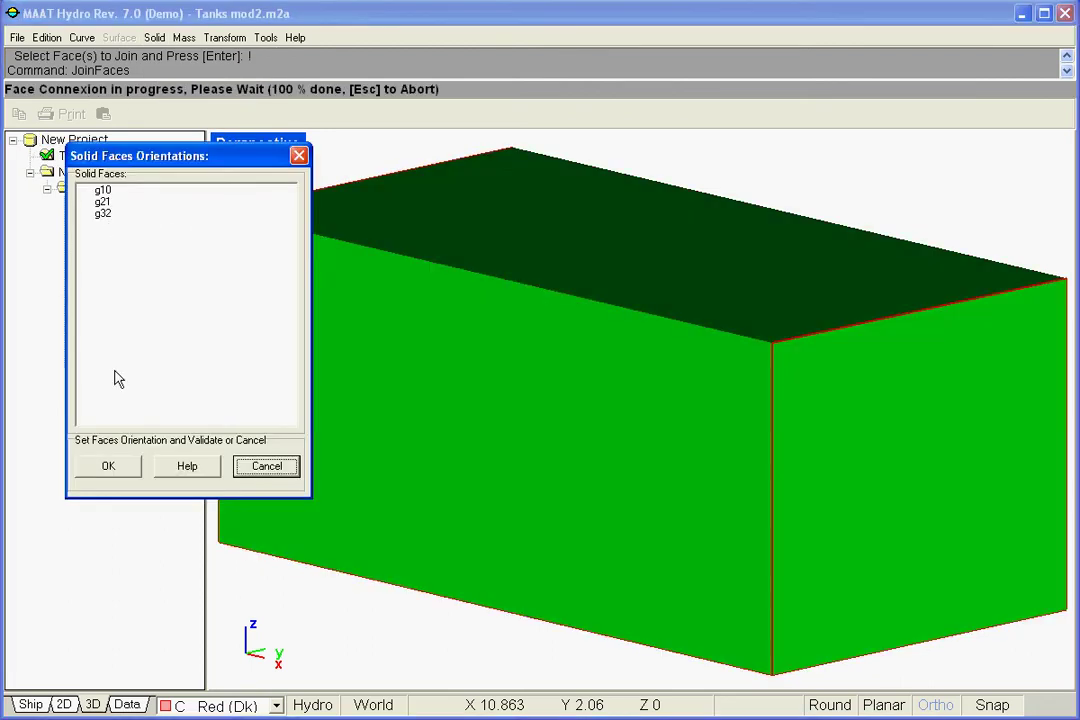
click(128, 475)
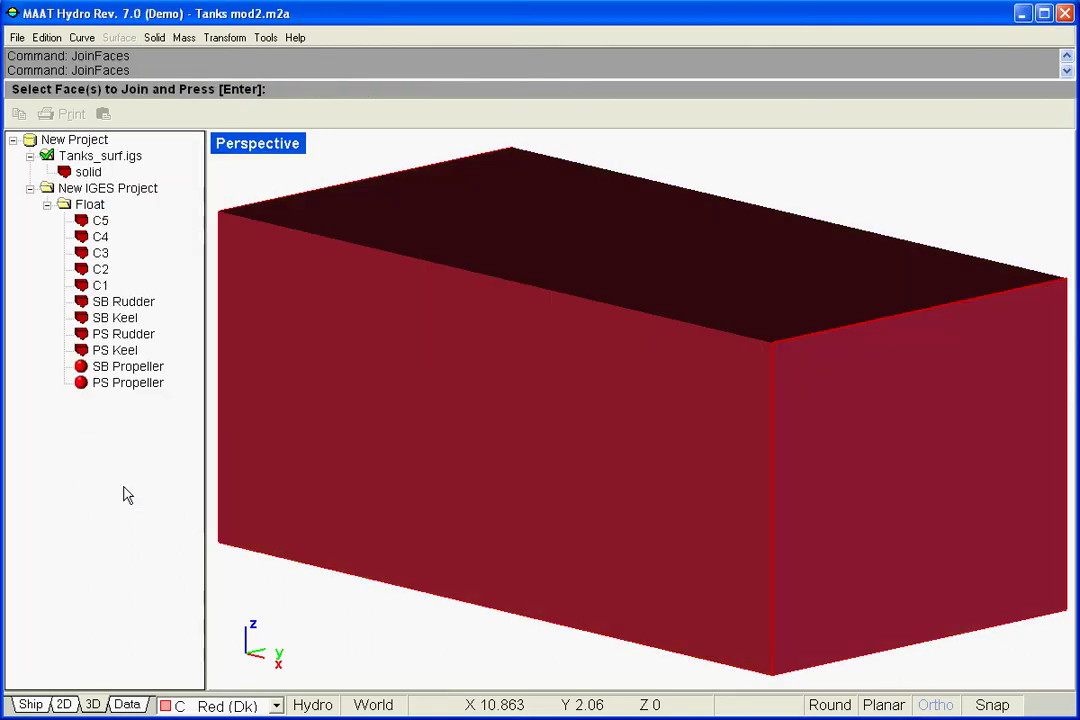
- In the data table, rename the joined solid as Greywater Tank and assign it to the Greywater layer
click(126, 704)
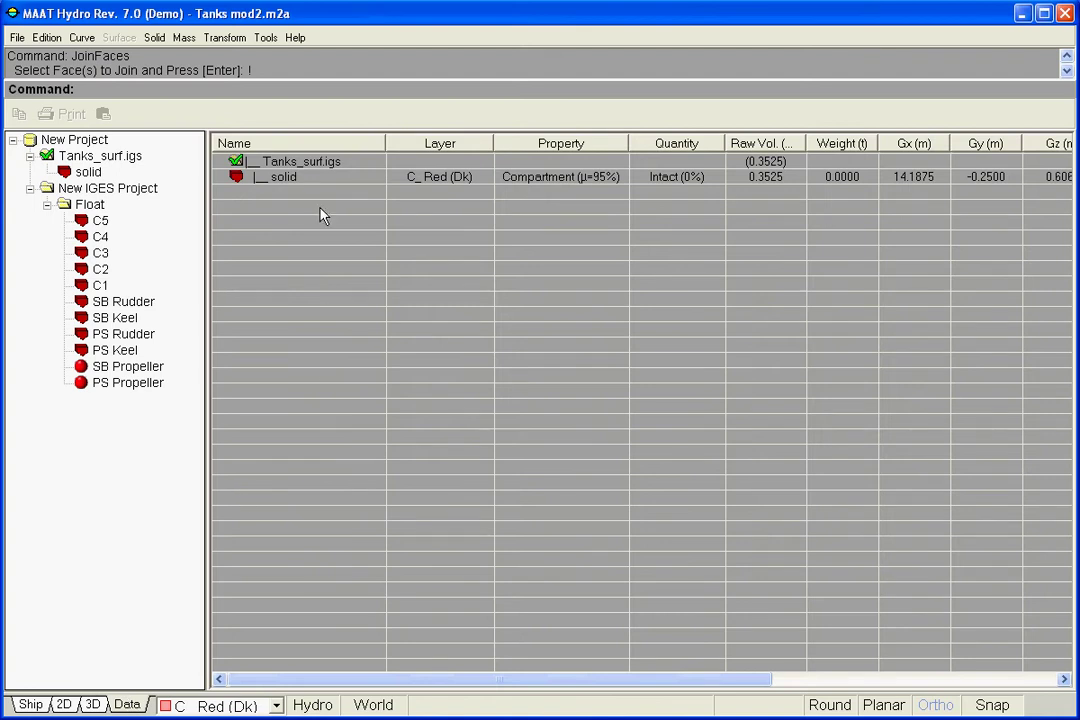
double_click(304, 179)
text(Grevw)
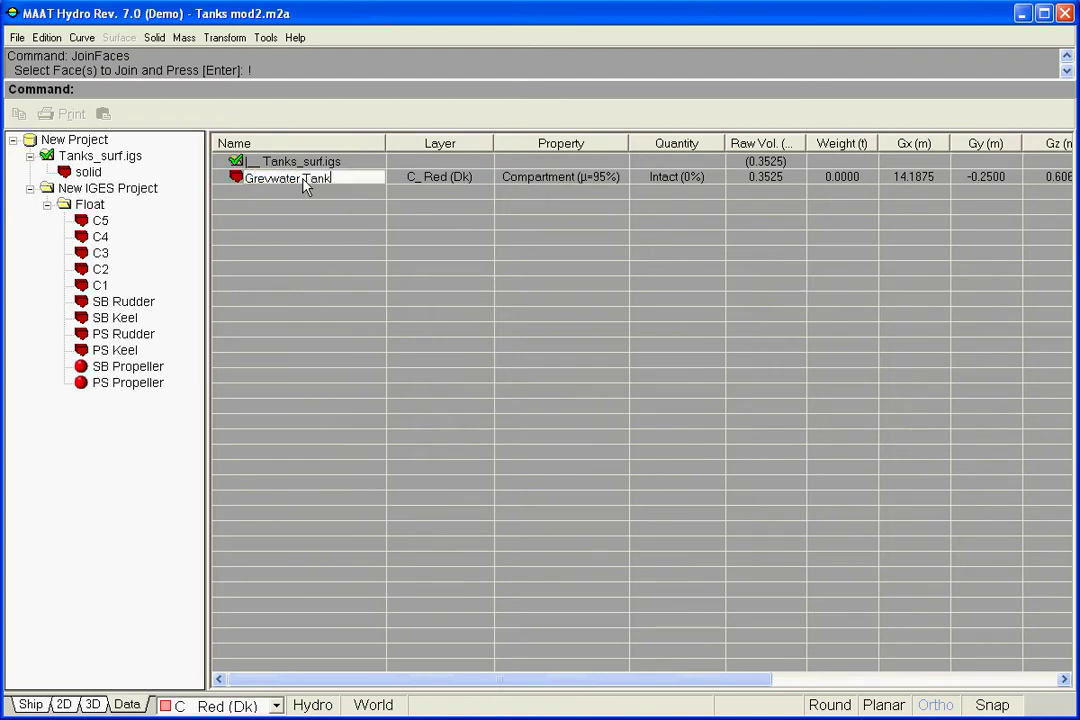
click(484, 178)
click(484, 180)
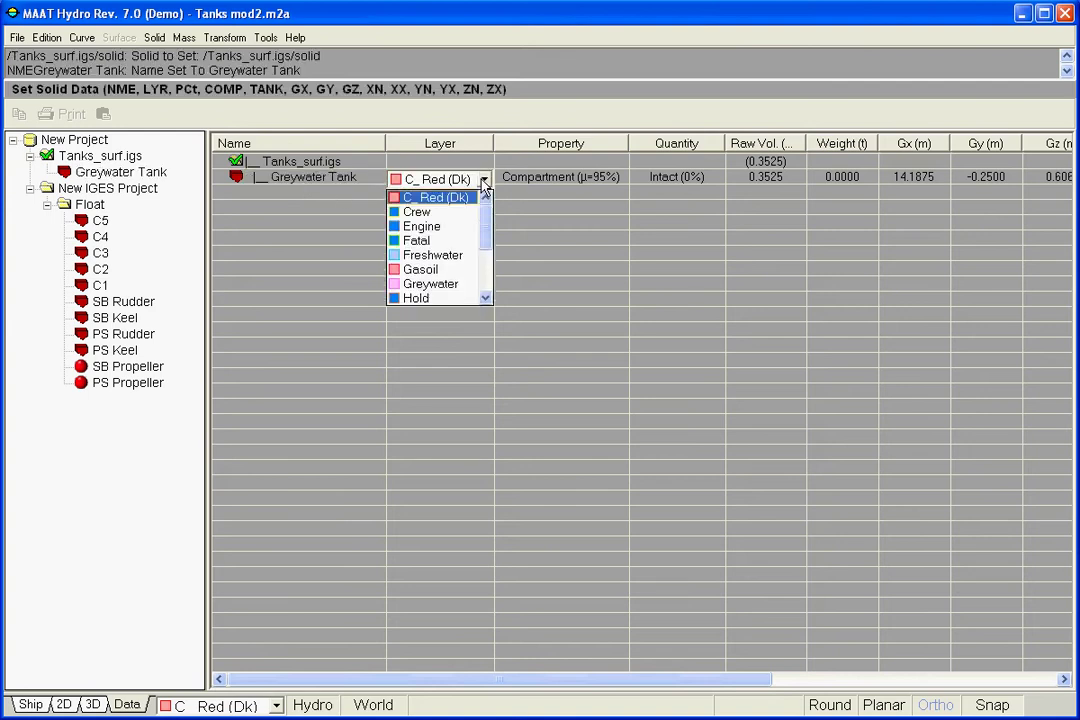
key(g)
click(461, 213)
- Change the Greywater Tank's property to Tank and set its filling quantity to 10%
click(536, 177)
click(578, 176)
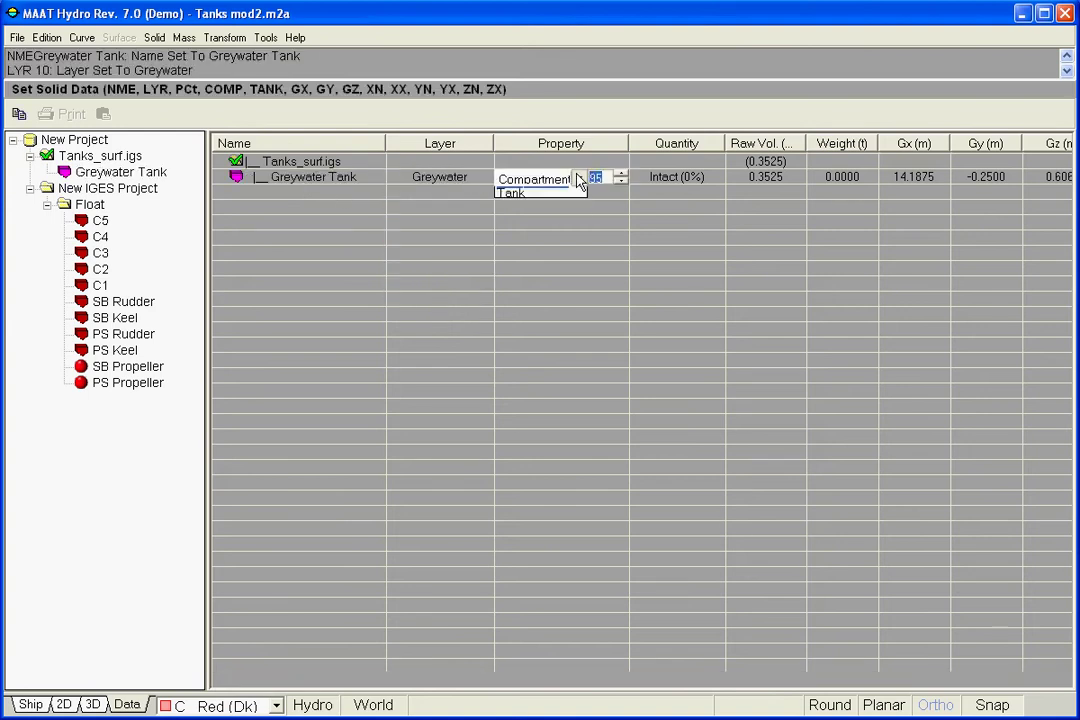
click(555, 205)
click(656, 176)
text(10)
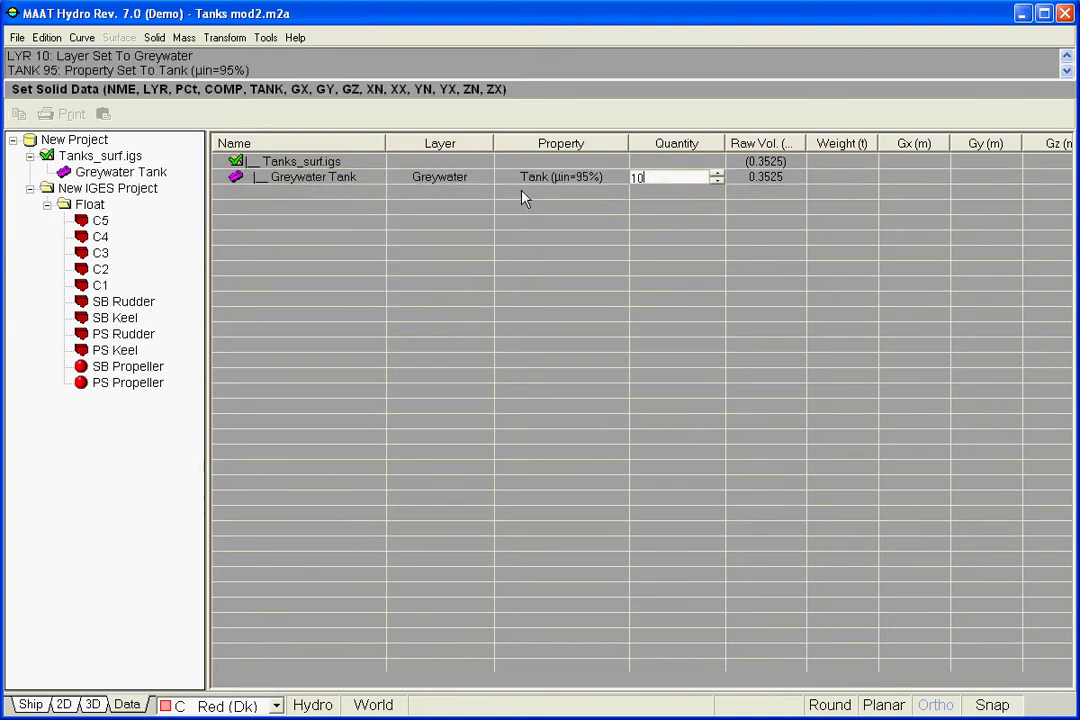
click(311, 197)
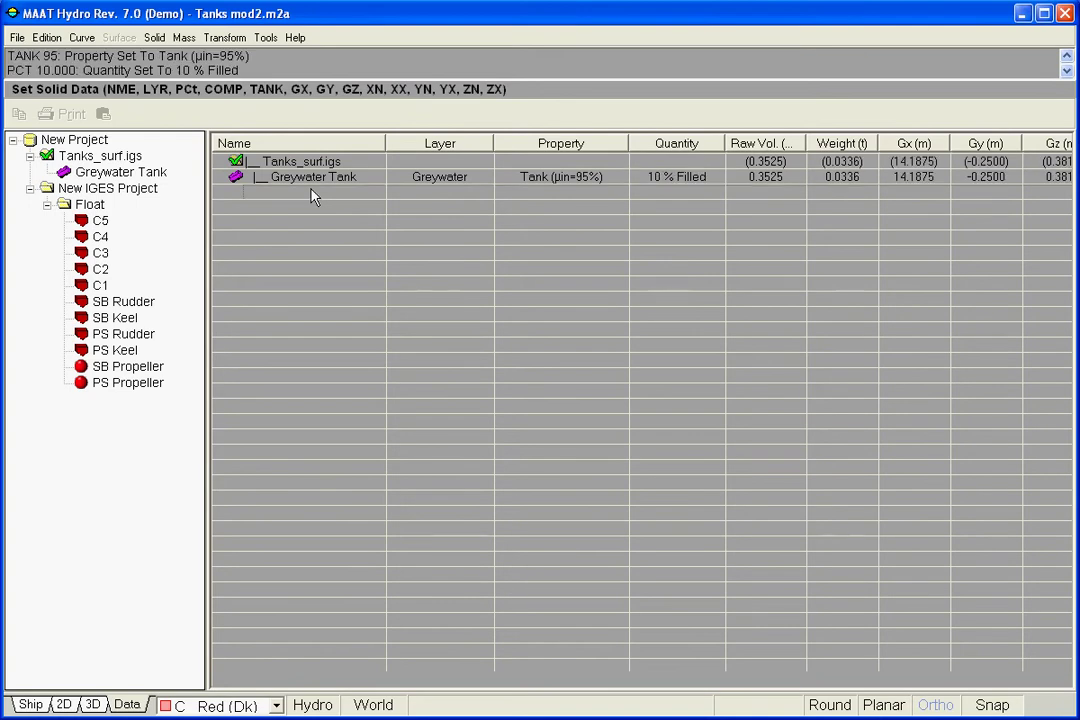
- Make Float the active workspace again and display its compartments as dimmed in the 3D perspective view
click(92, 205)
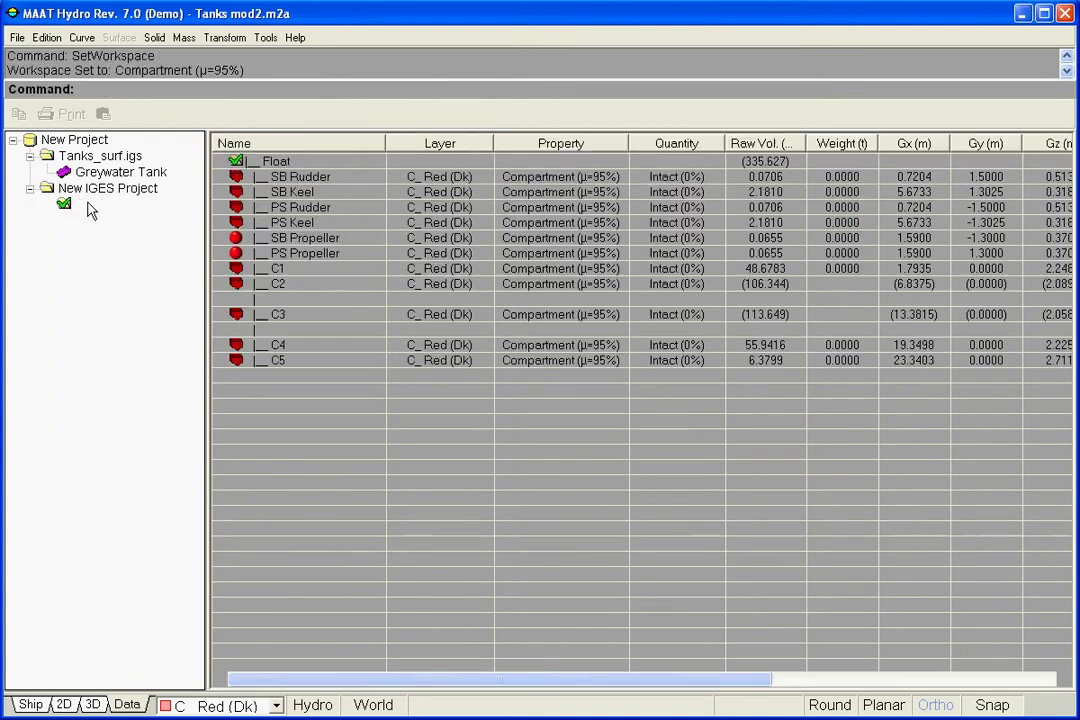
click(93, 705)
right_click(277, 153)
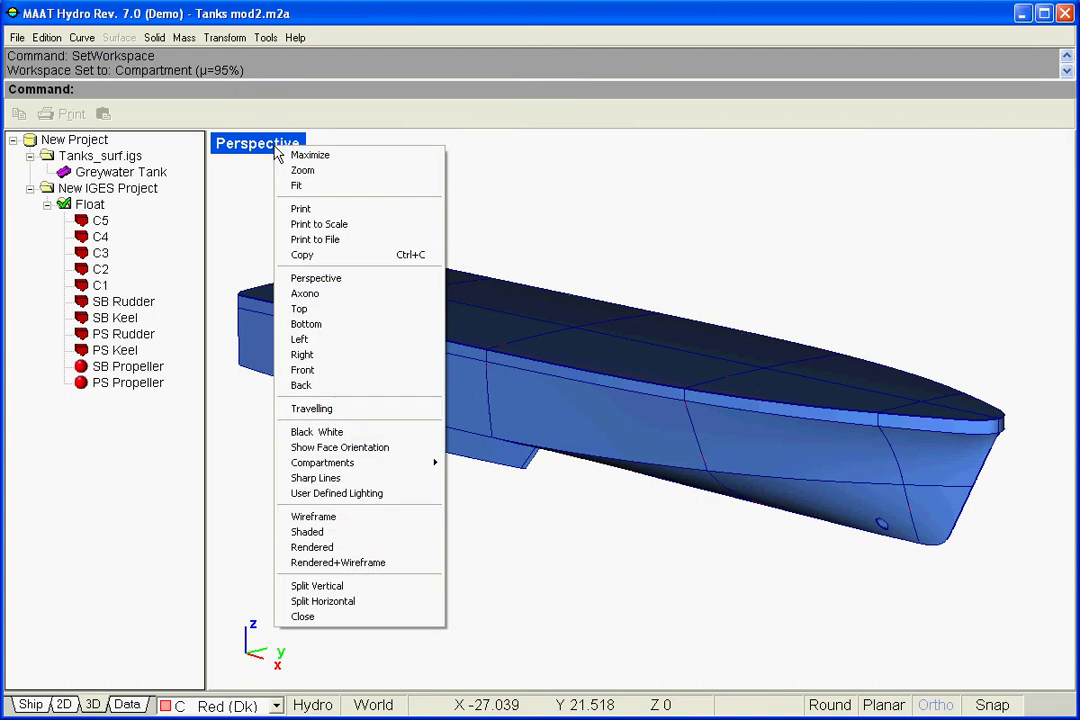
mouse_move(410, 462)
click(503, 479)
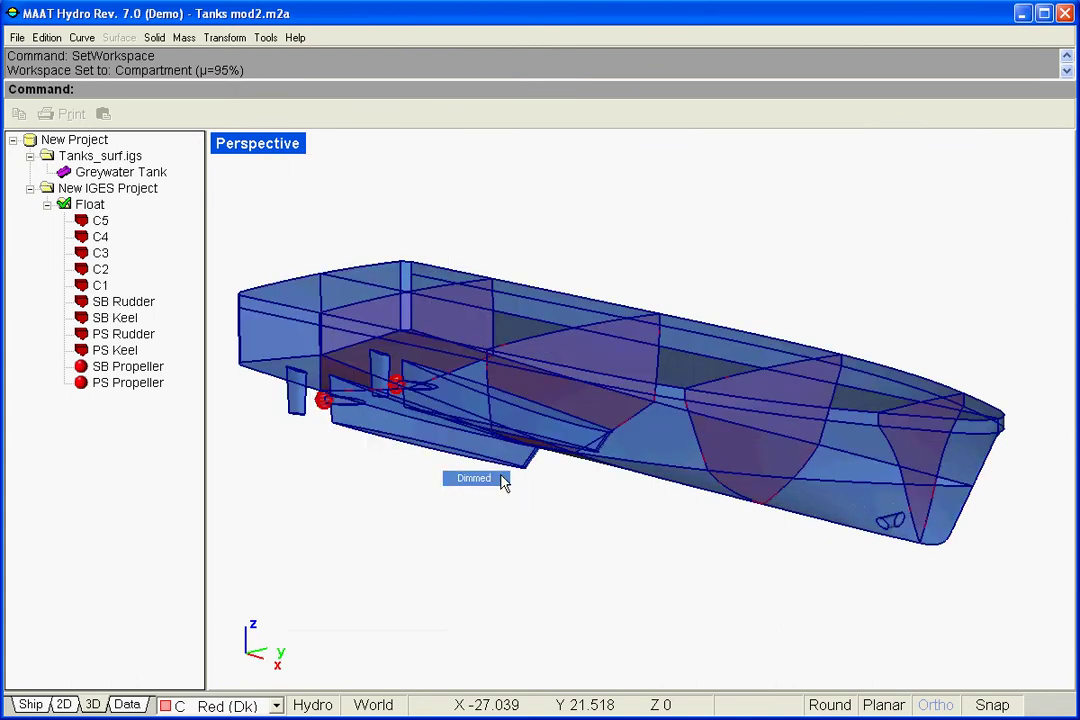
- Copy the Greywater Tank from the Tanks_surf.igs workspace and paste it into compartment C3
click(118, 172)
right_click(133, 174)
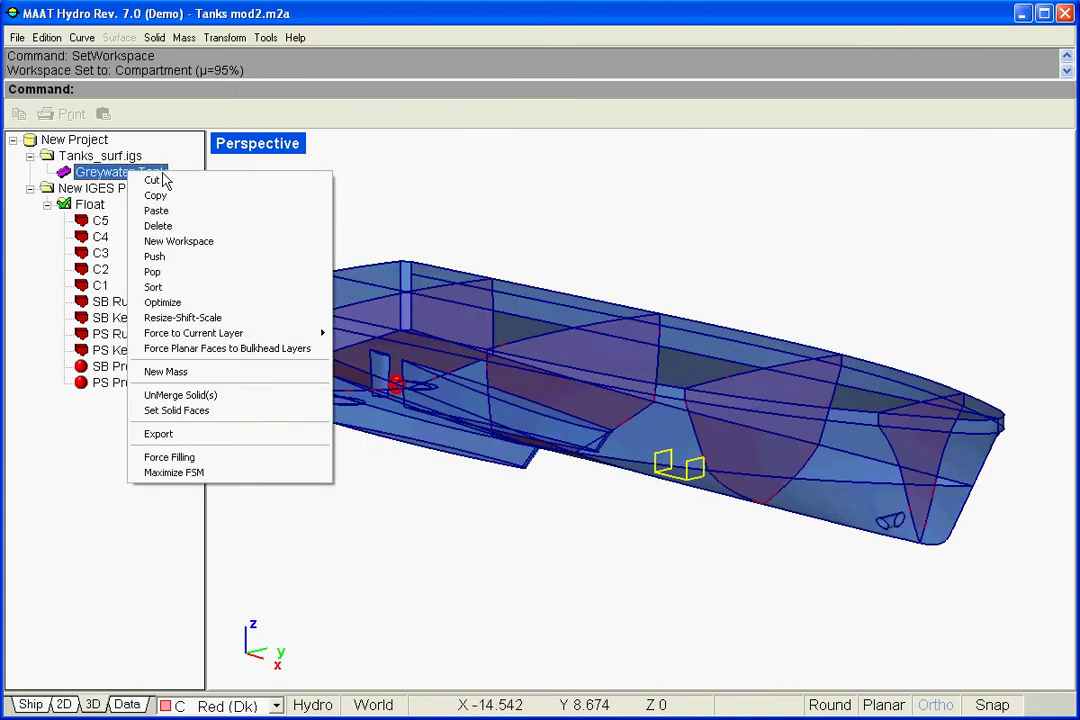
click(158, 196)
click(100, 253)
right_click(102, 256)
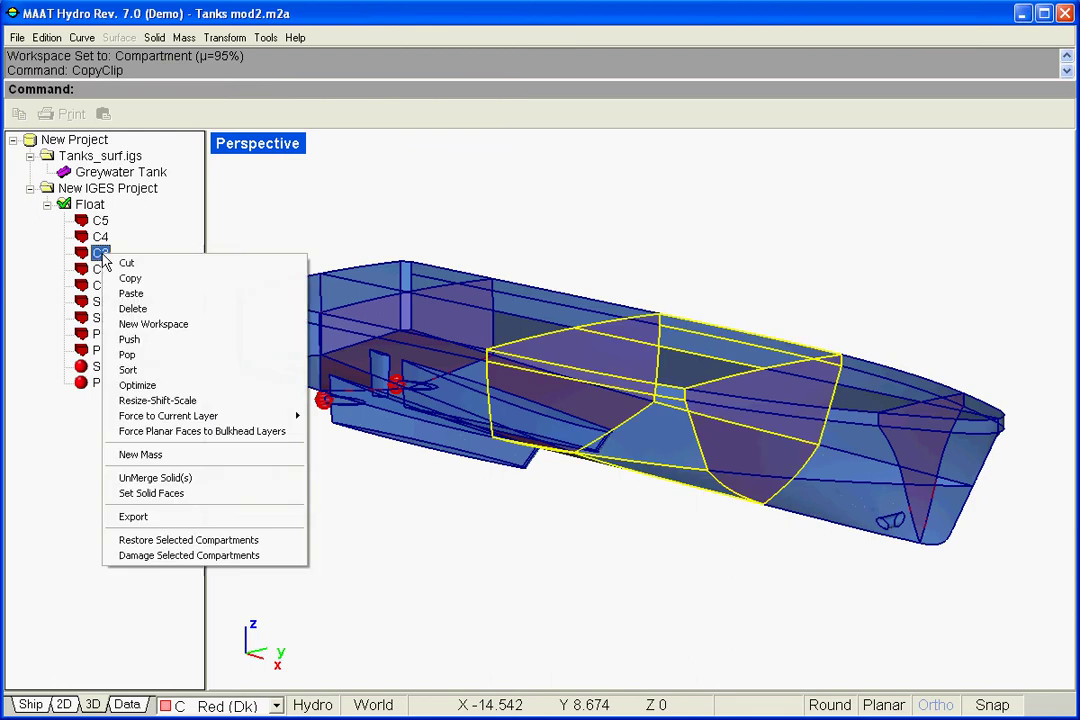
click(290, 293)
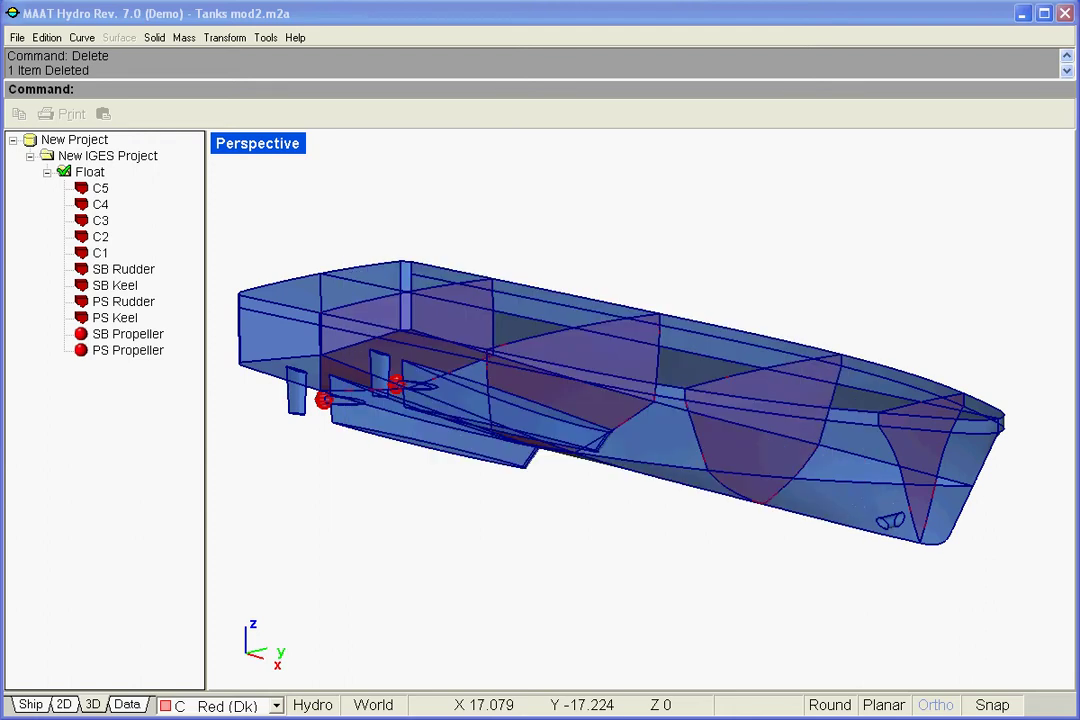
- Start cutting a tank out of compartment C3 and set its X limits to 11 minimum and 13 maximum
click(155, 40)
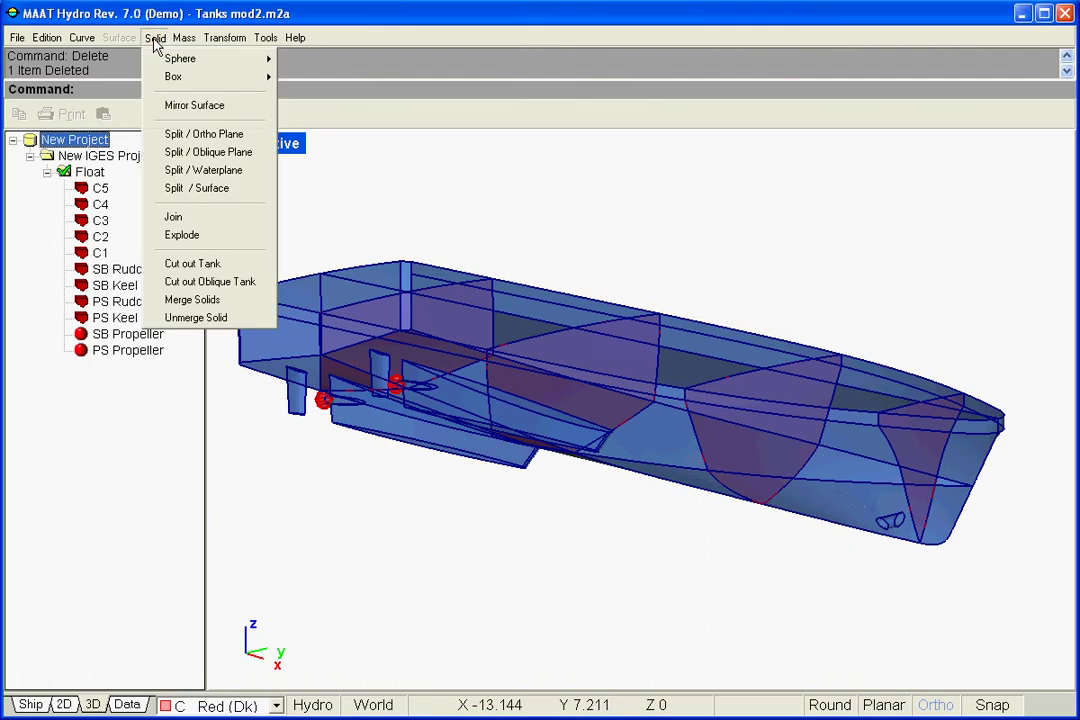
click(233, 266)
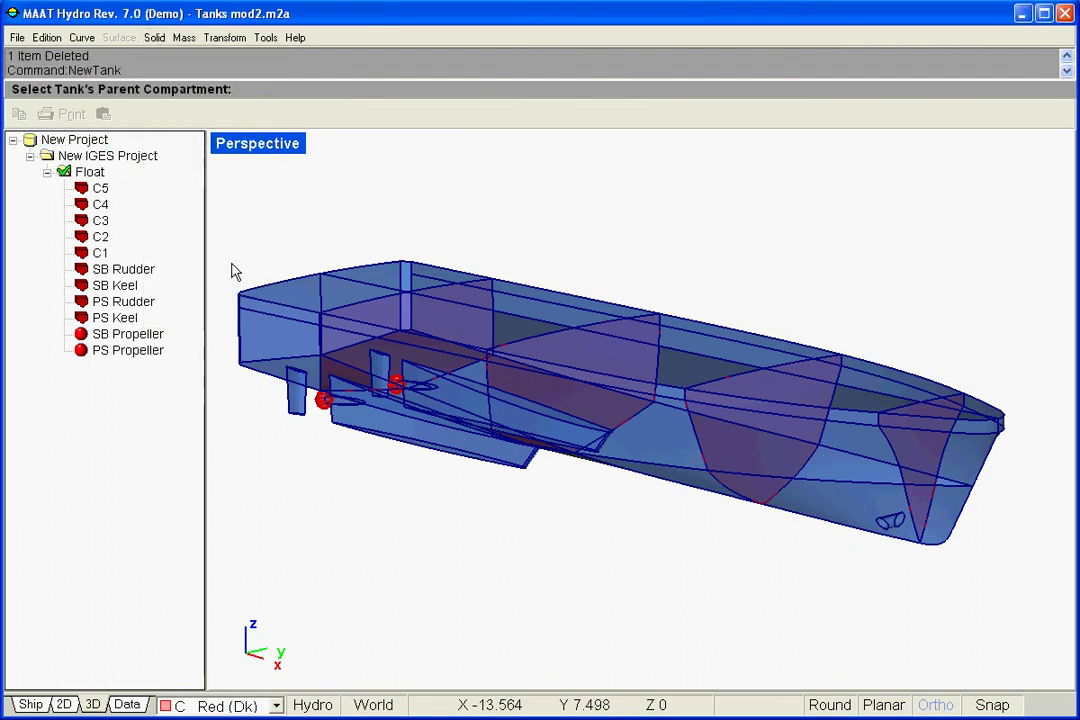
click(103, 228)
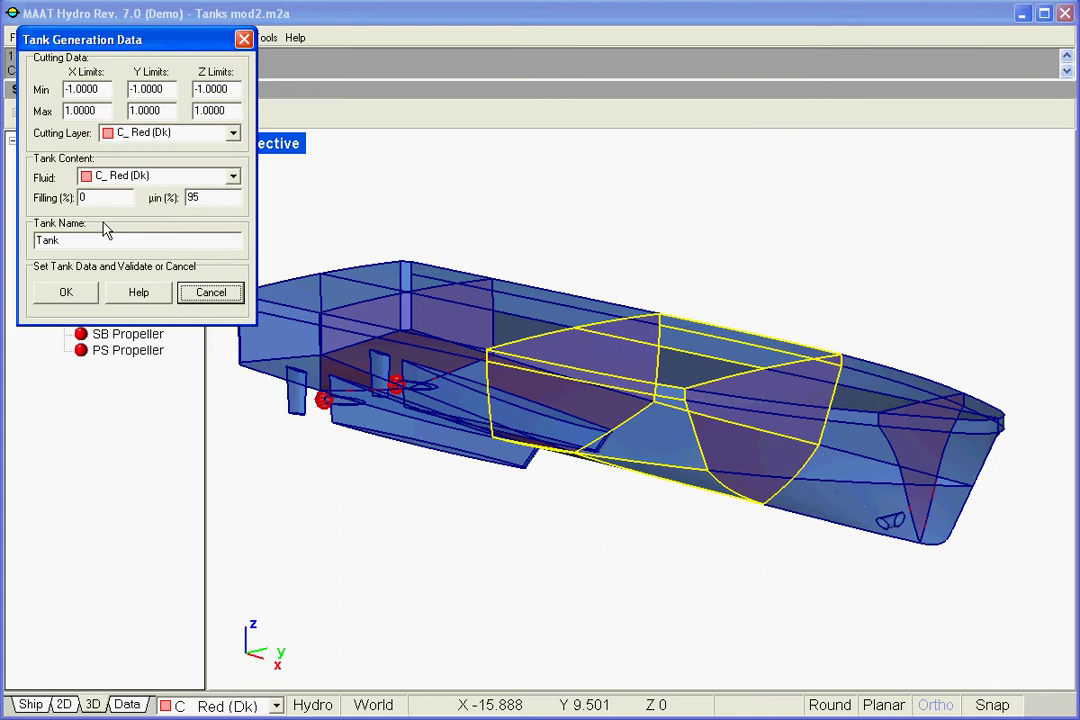
drag(106, 91, 47, 90)
text(11)
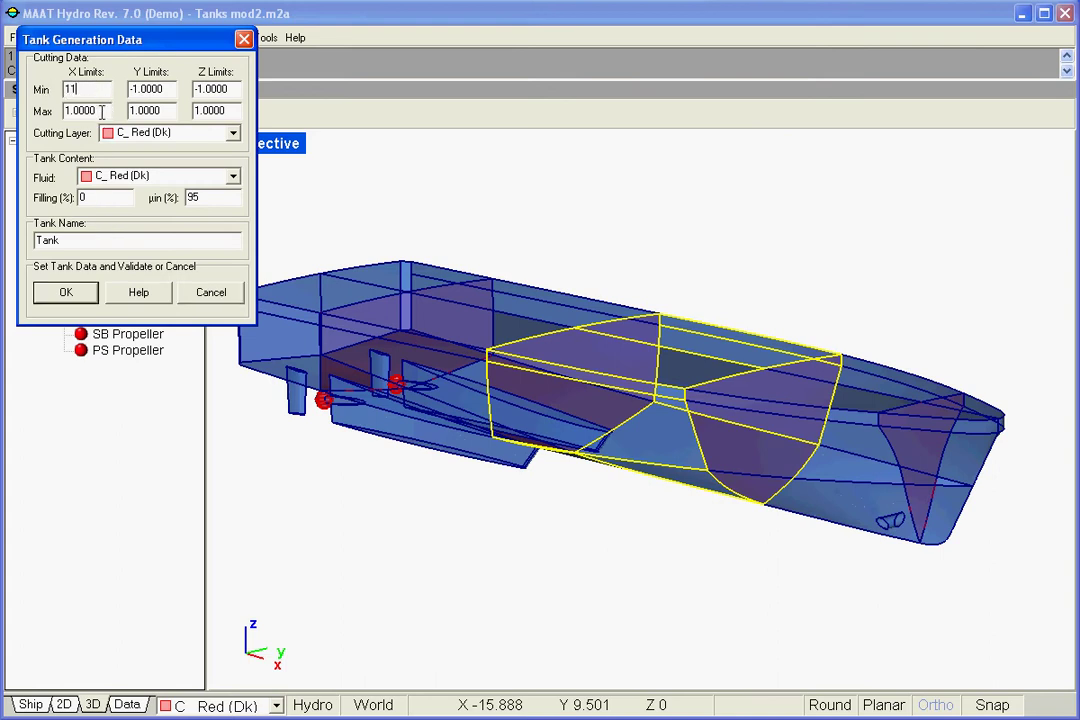
key(Tab)
text(13)
- Limit the C3 tank to Y -0.6 to 0.6 and set its maximum Z limit to 1.2
key(Tab)
text(-0.6)
key(Tab)
text(0.6)
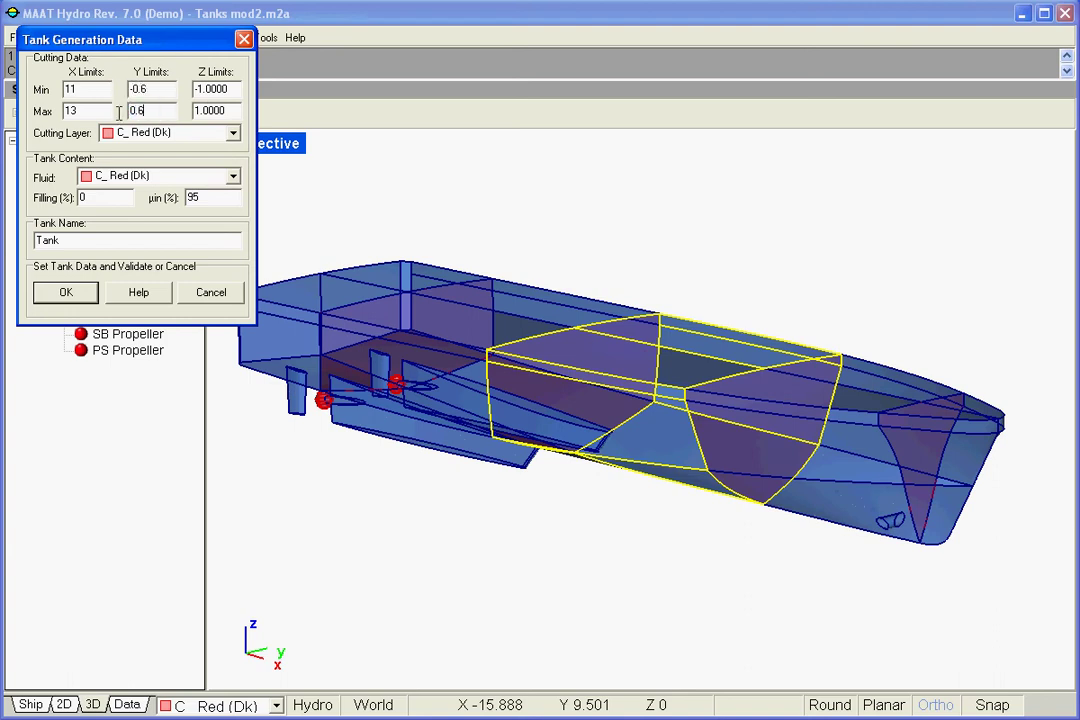
double_click(185, 110)
text(1.2)
- Set the C3 tank's fluid to Gasoil with 90% filling, then create the tank and check it in the model
click(233, 178)
scroll(235, 190, down, 3)
click(200, 193)
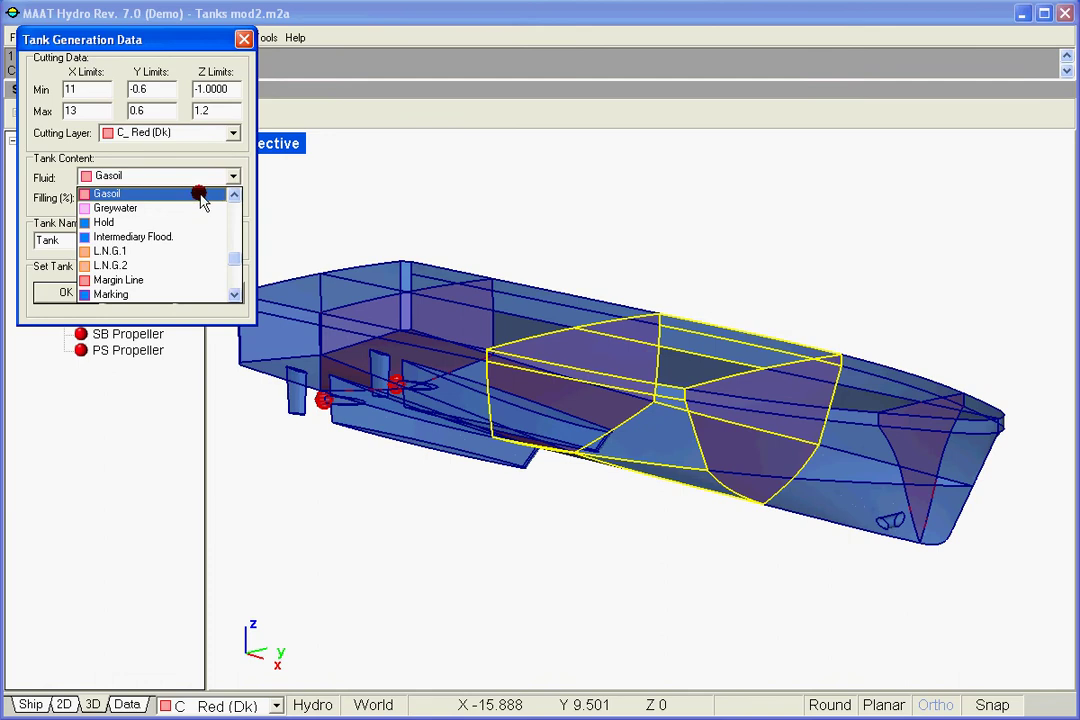
click(66, 197)
text(90)
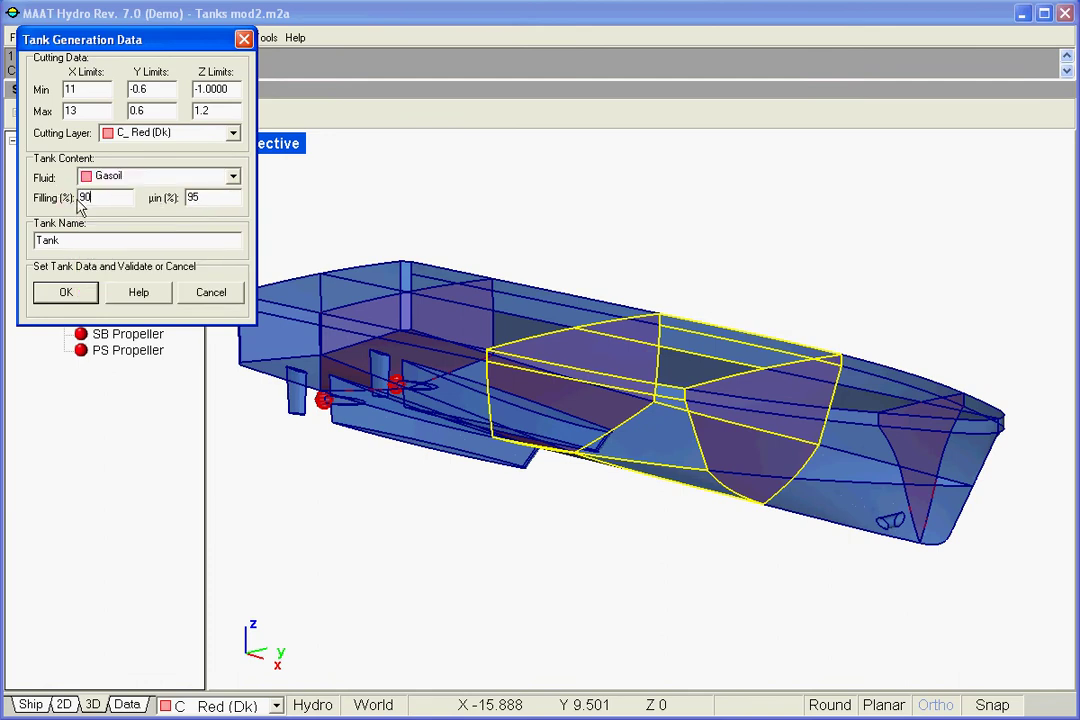
click(66, 292)
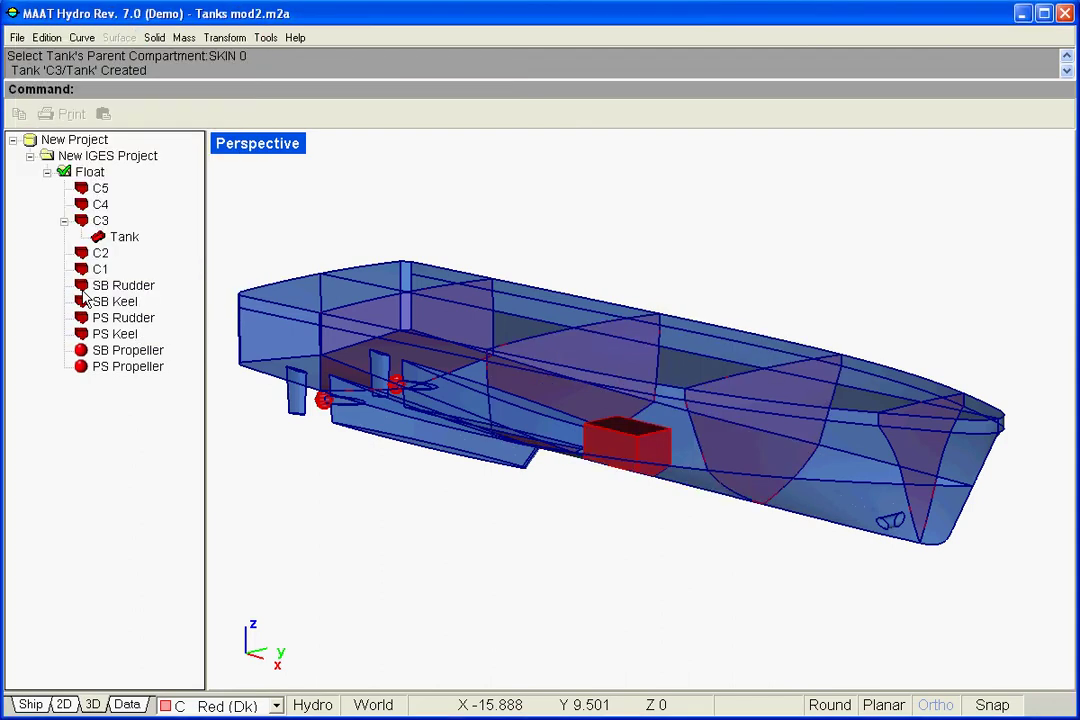
click(120, 240)
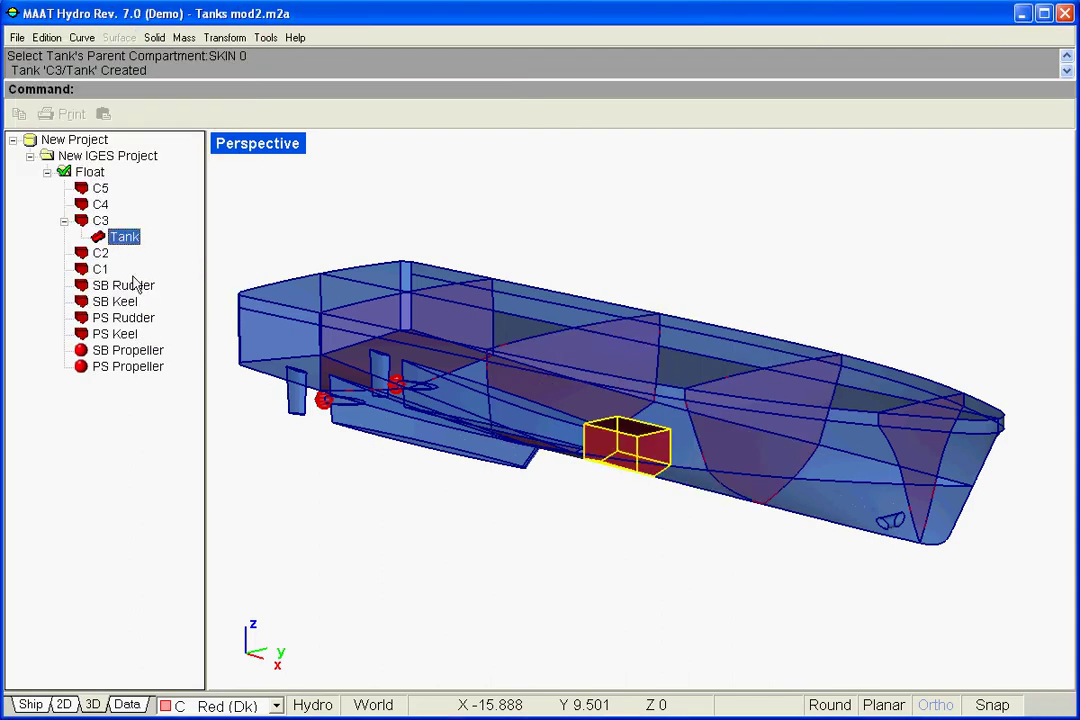
click(136, 391)
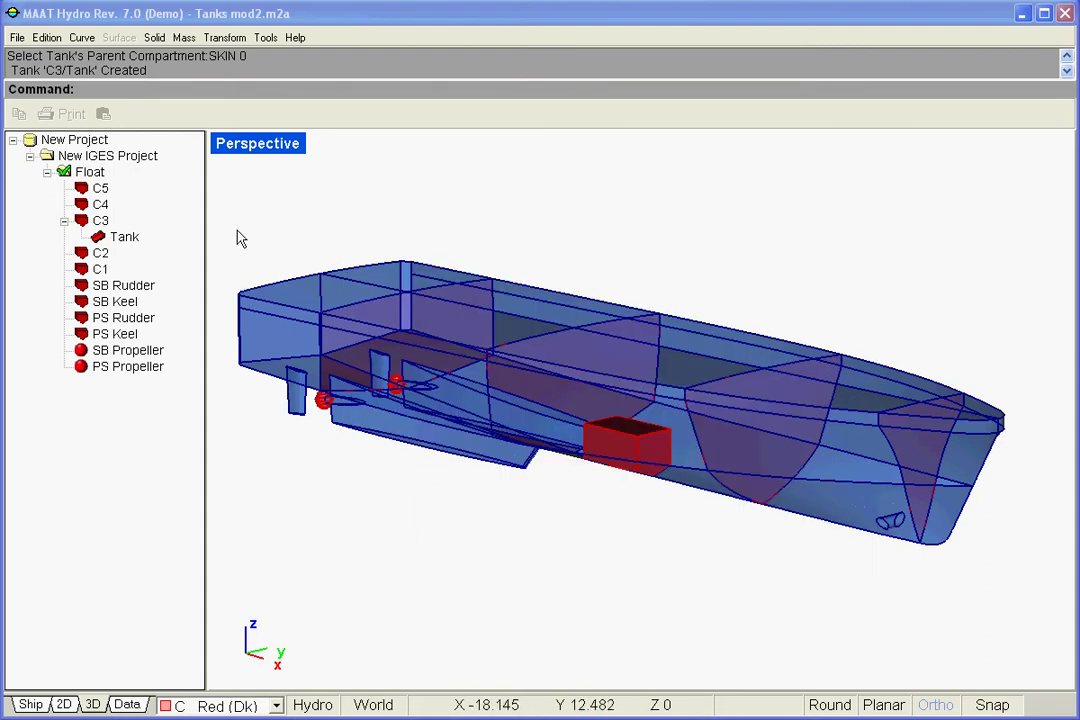
- Start cutting an oblique tank out of compartment C4 with no cutting on the starboard and portside limits
click(158, 40)
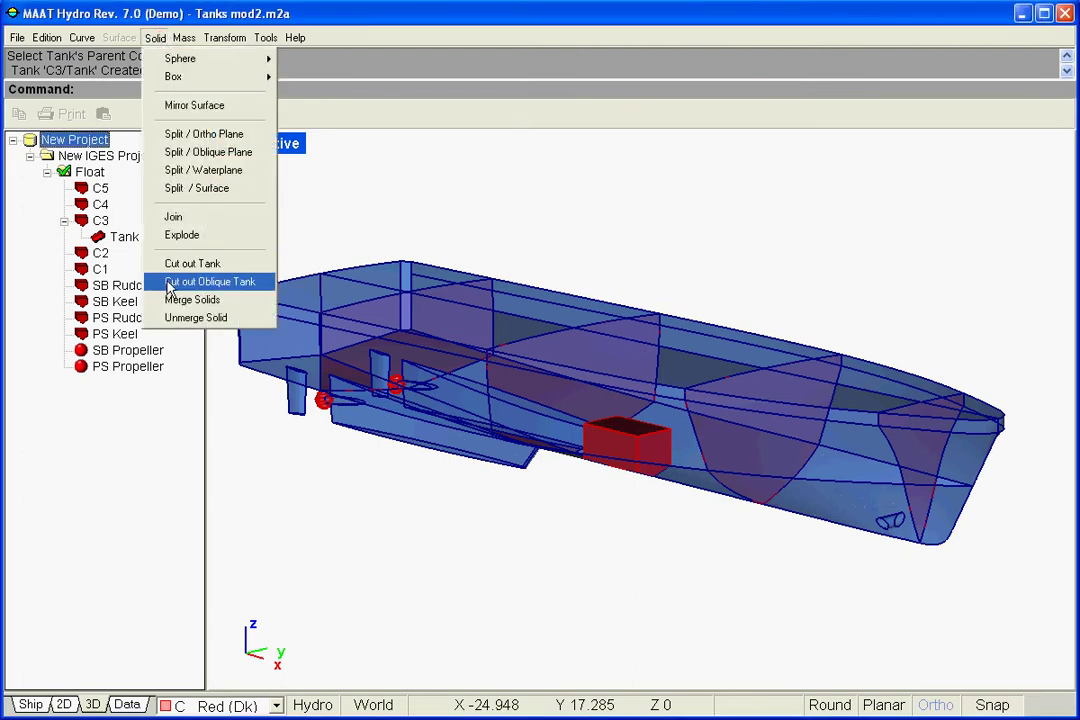
click(269, 285)
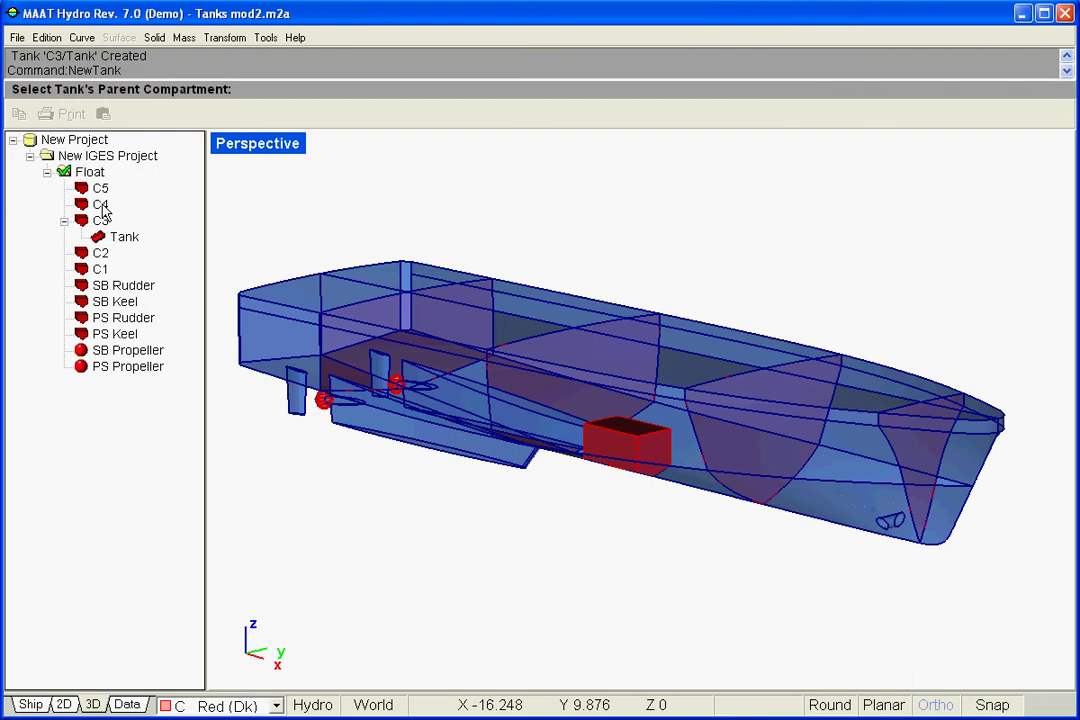
click(103, 207)
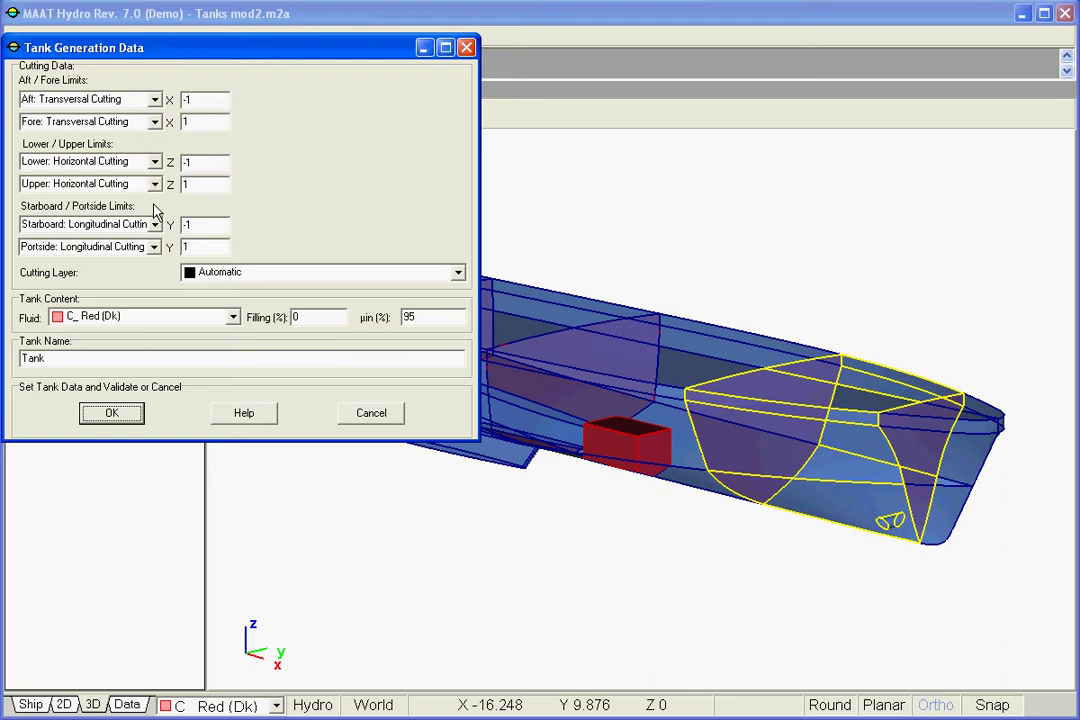
click(155, 224)
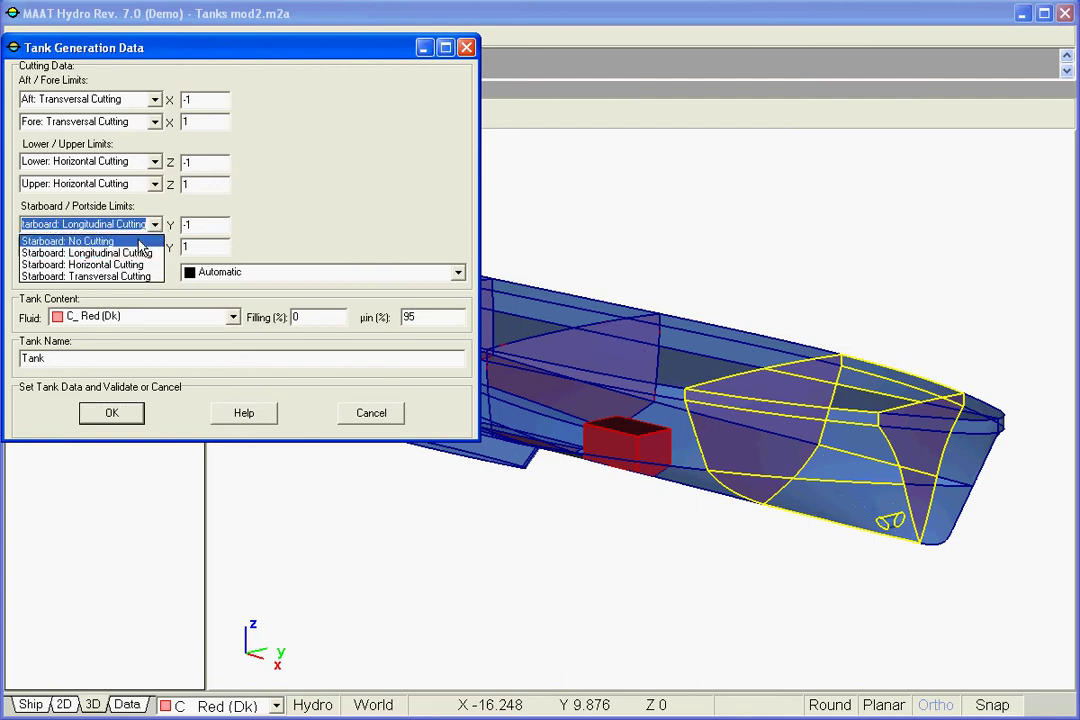
click(150, 239)
click(153, 247)
click(90, 258)
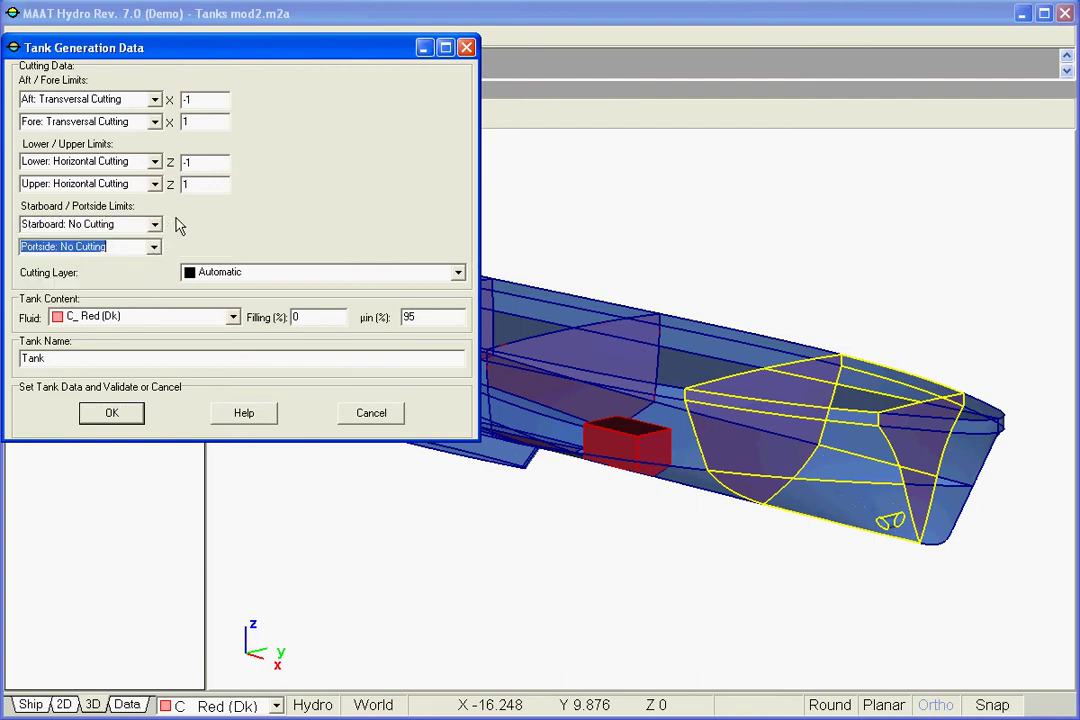
- Set the oblique tank's aft transversal cutting to X 20 and its fore transversal cutting to X 21
double_click(188, 99)
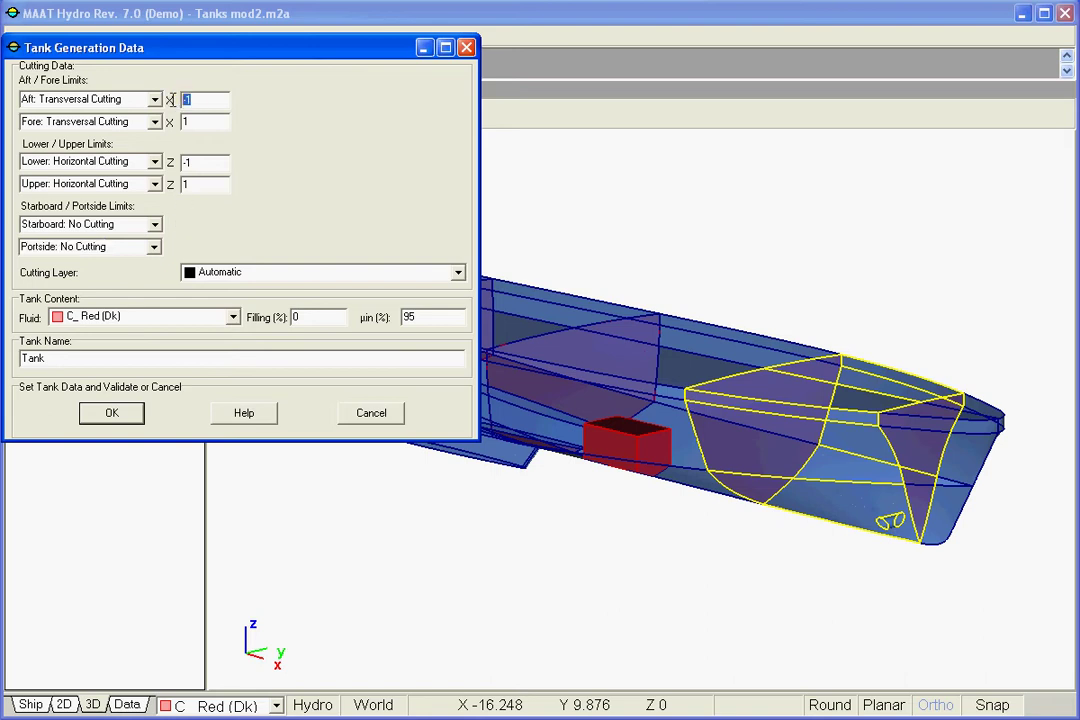
text(20)
double_click(174, 121)
text(21)
- Define the oblique tank's lower limit as a longitudinal cutting from X 20, Z 0.7 to X 21, Z 0.5
click(155, 162)
click(155, 162)
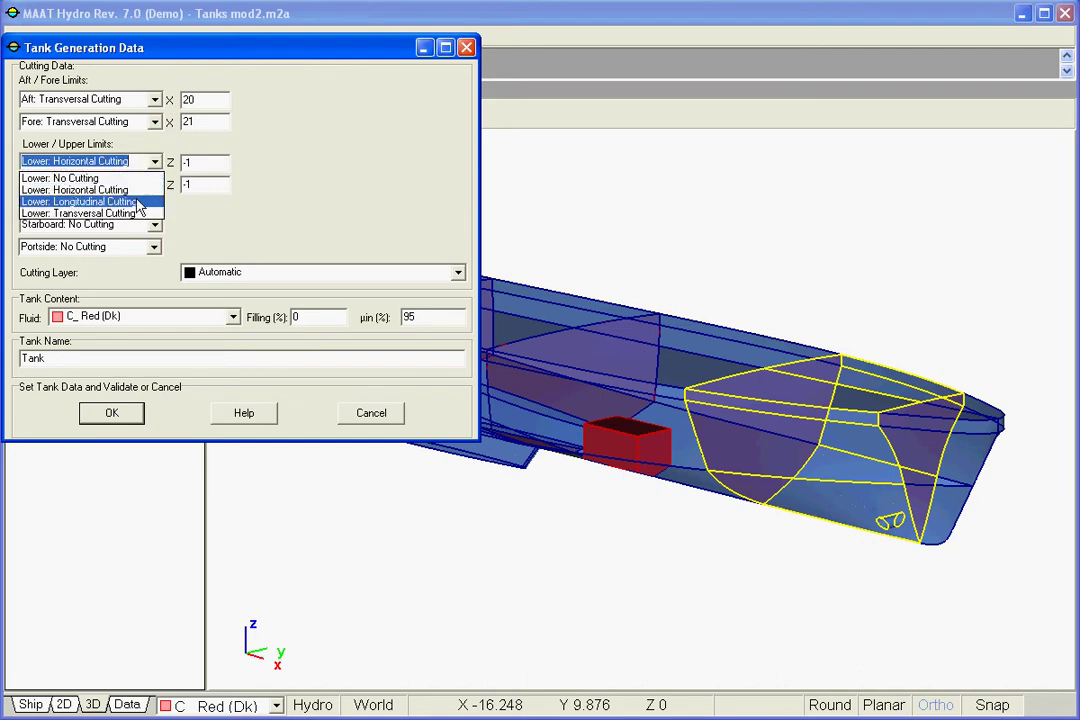
click(140, 201)
double_click(176, 162)
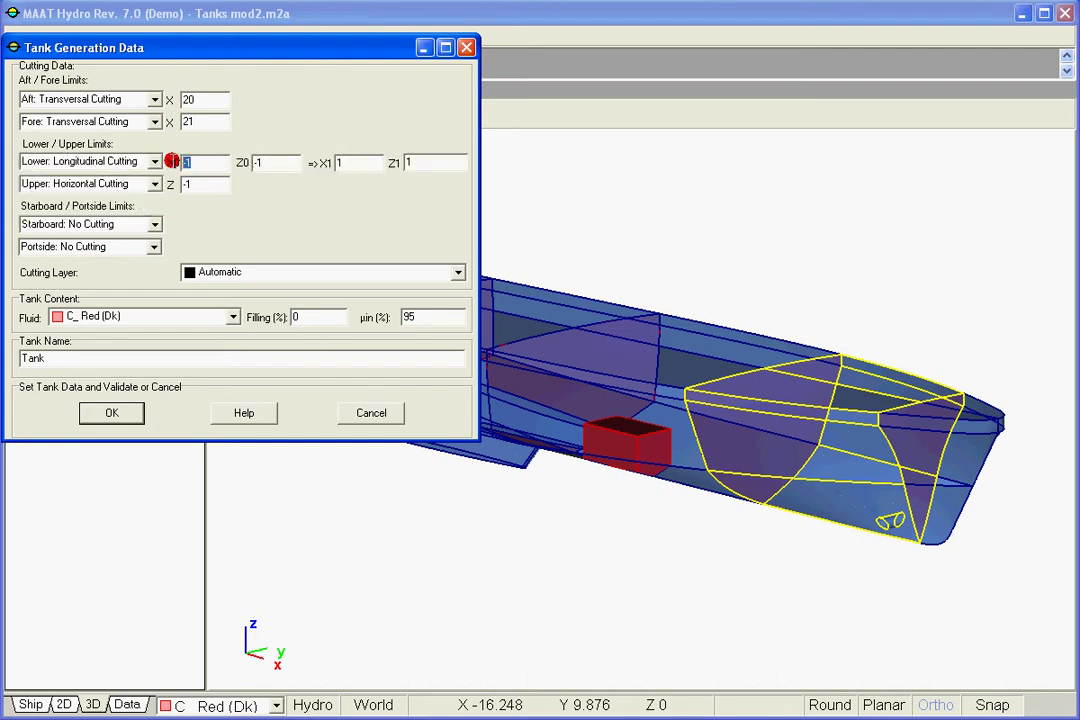
text(20)
double_click(258, 162)
text(0.7)
double_click(342, 162)
text(21)
double_click(410, 162)
text(0.5)
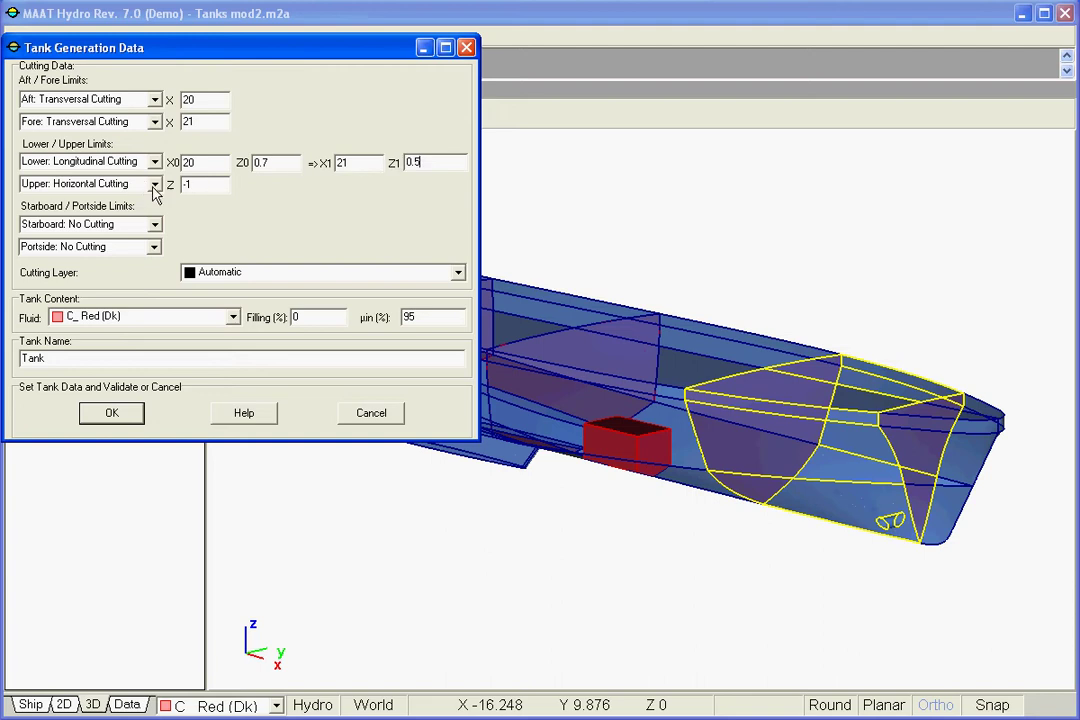
- Define the oblique tank's upper limit as a transversal cutting with Z0 at 1.8 and Z1 at 1.5
click(155, 184)
click(100, 236)
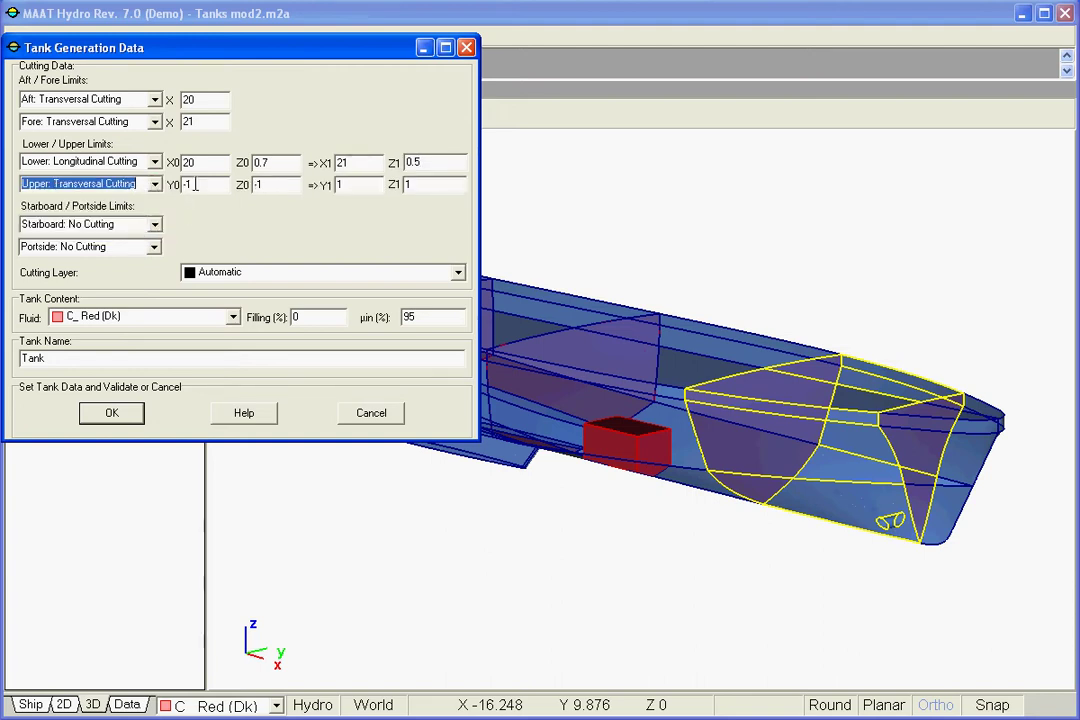
click(243, 184)
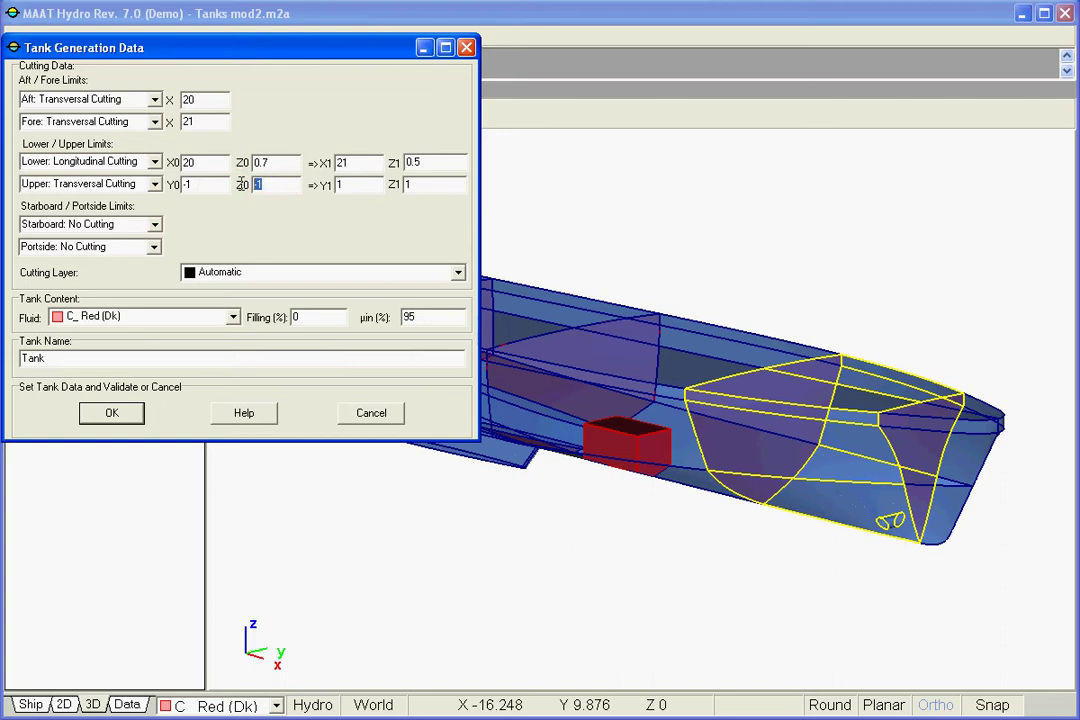
text(1.8)
click(421, 184)
text(.5)
- Set the oblique tank's fluid to Freshwater with 90% filling, then create the tank and check it in the model
click(234, 317)
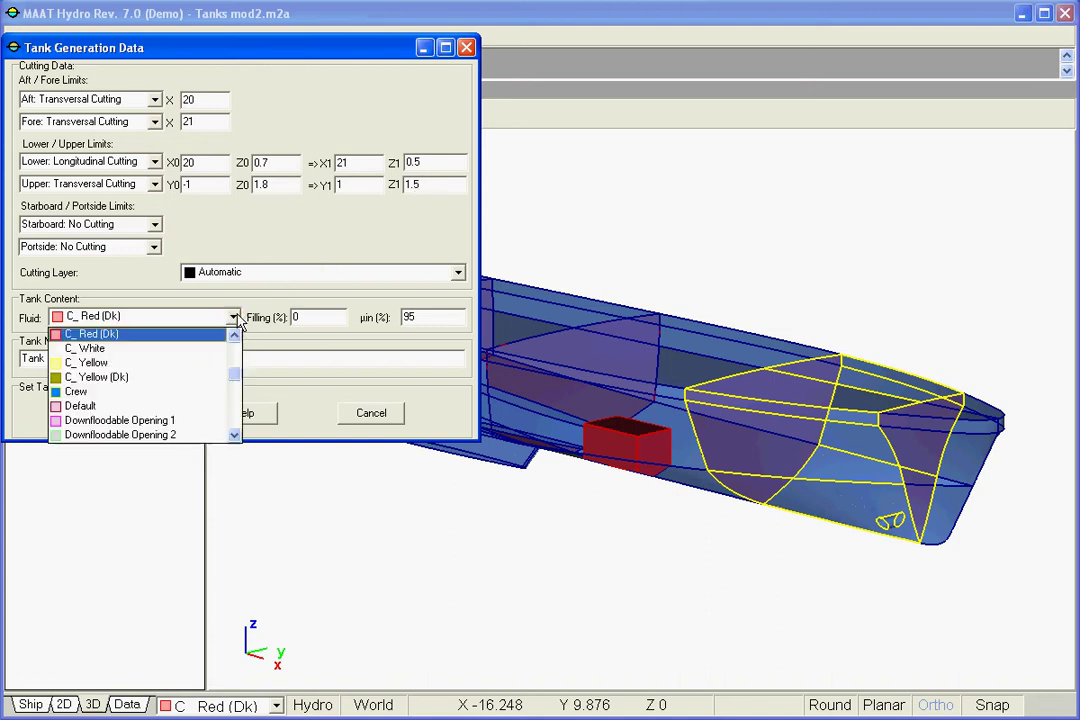
key(f)
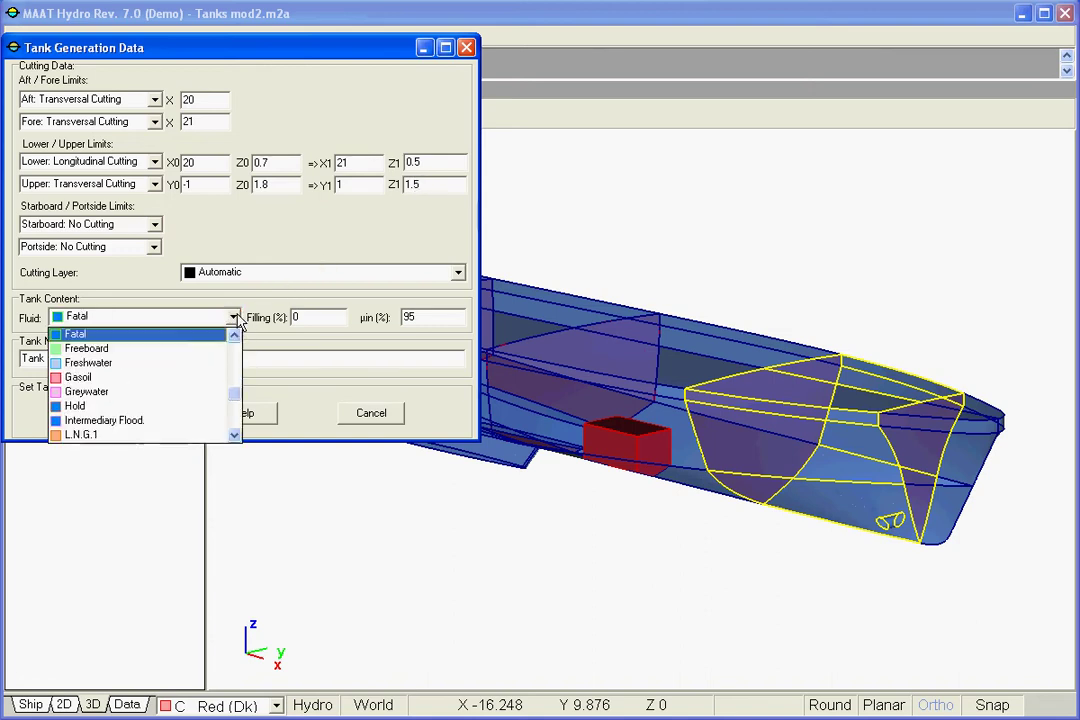
click(197, 364)
click(288, 317)
text(9)
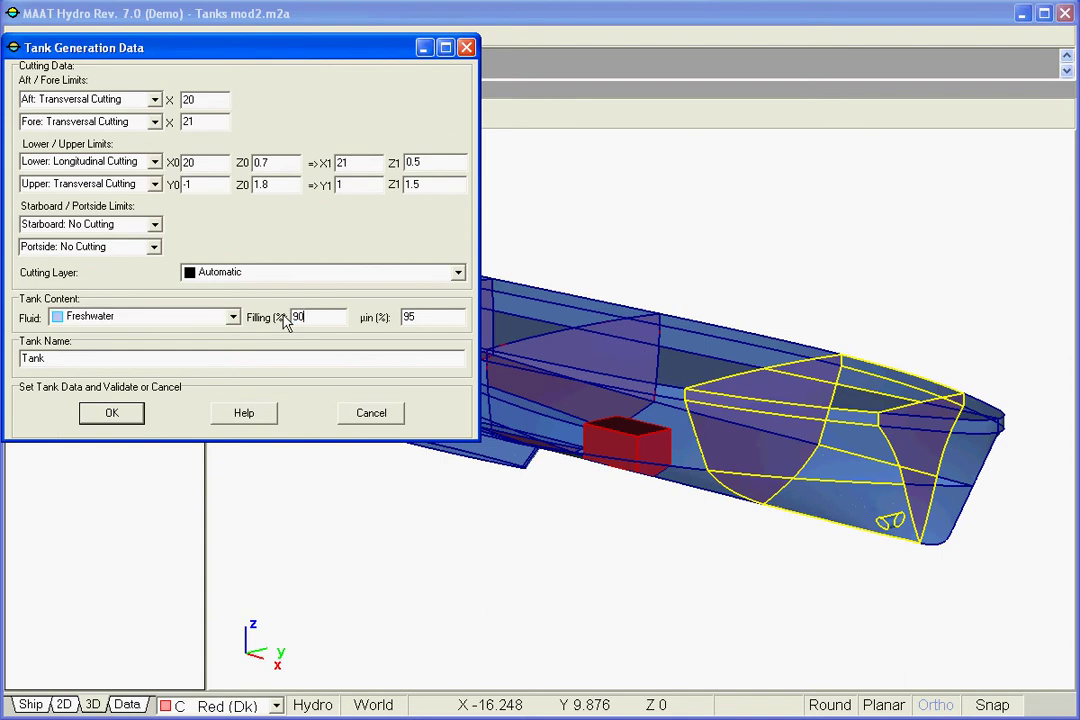
click(132, 420)
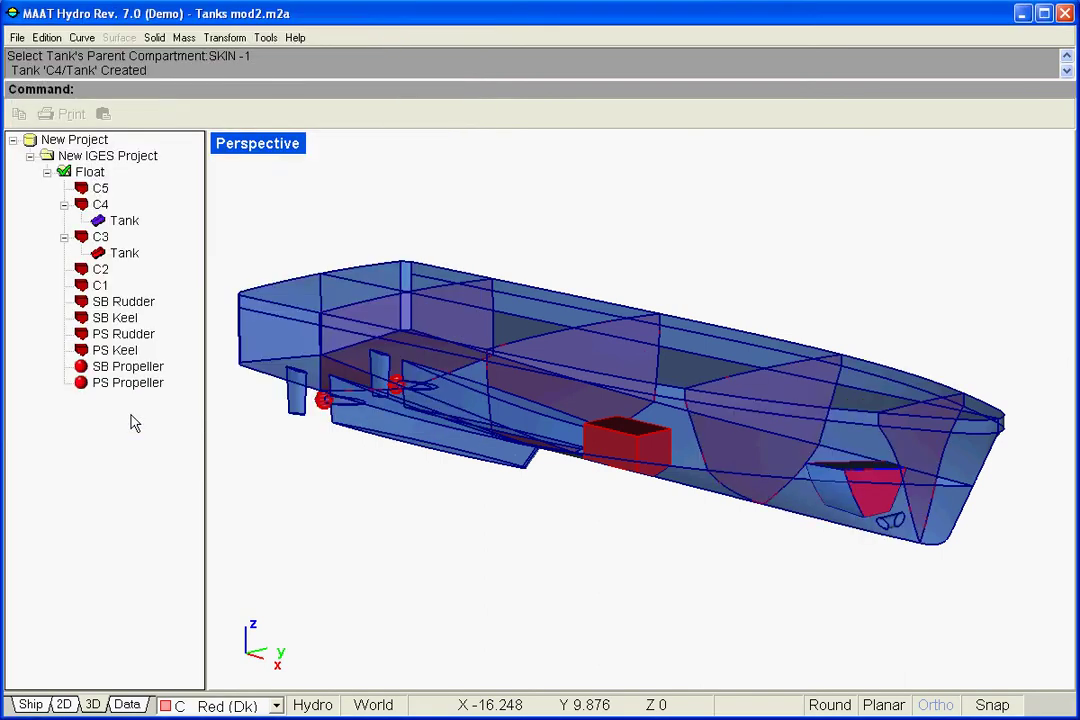
click(126, 221)
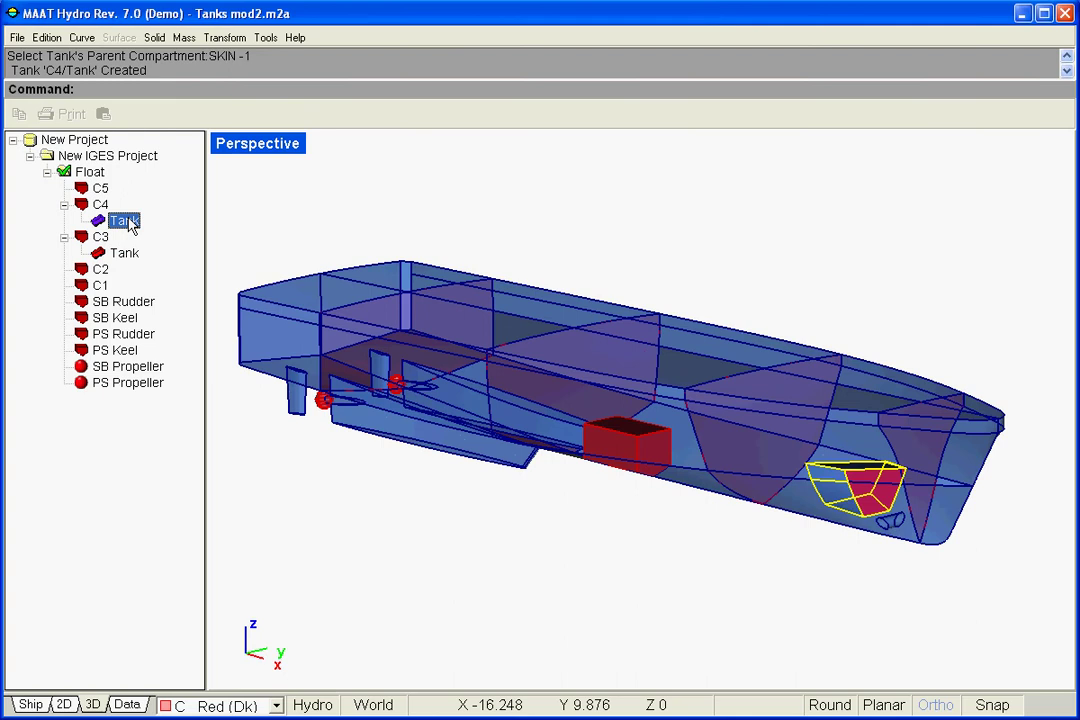
click(143, 422)
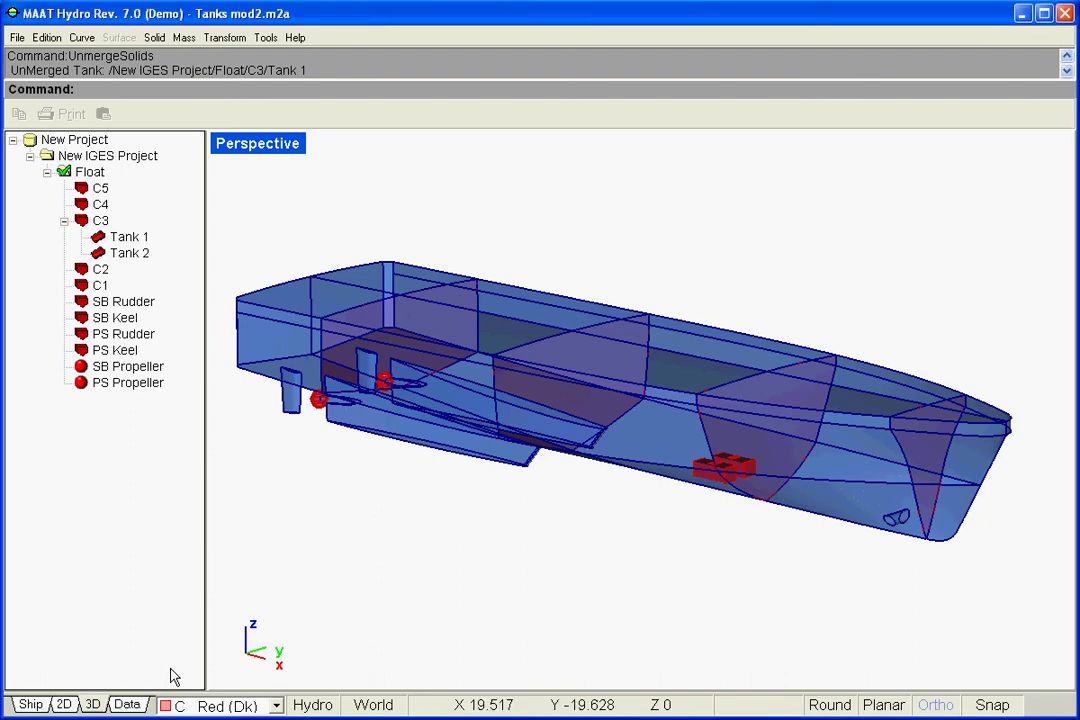
- Examine Tank 1 and Tank 2 in compartment C3 up close to see the shape of each solid
scroll(676, 497, down, 6)
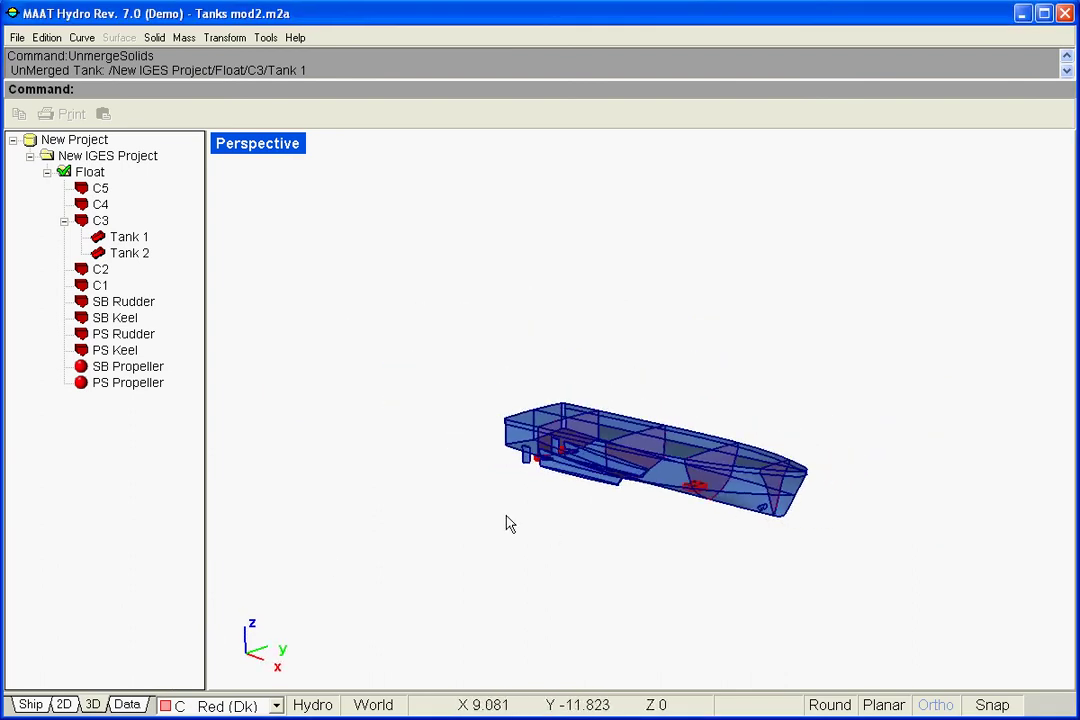
right_drag(506, 516, 612, 553)
scroll(699, 474, up, 10)
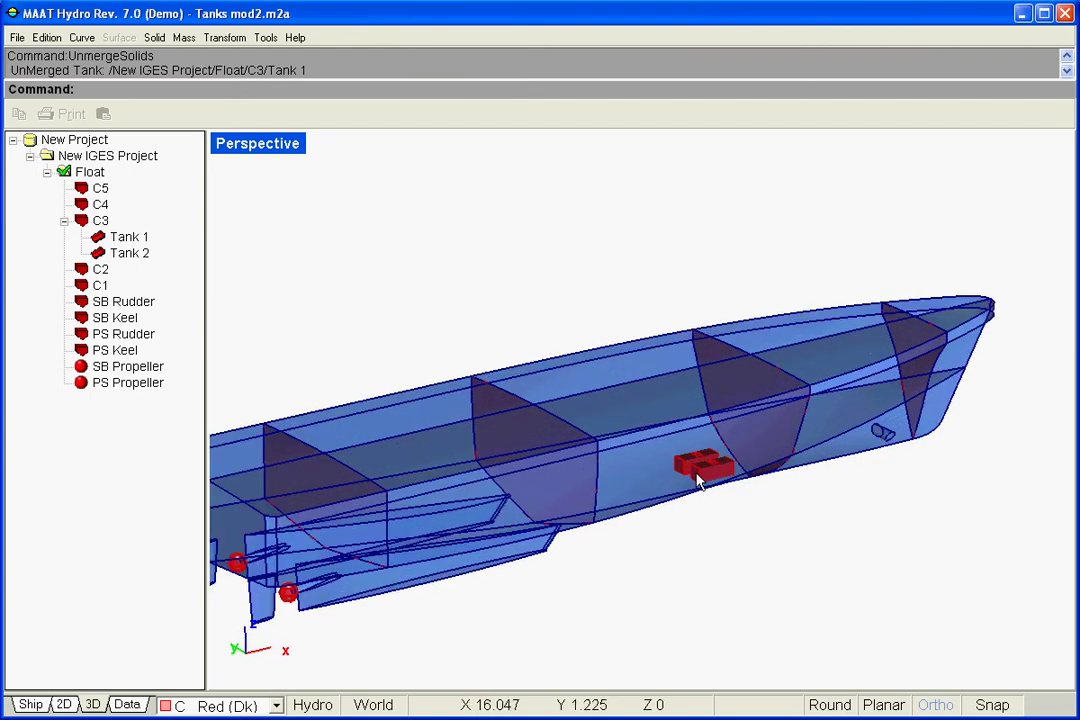
scroll(695, 455, up, 2)
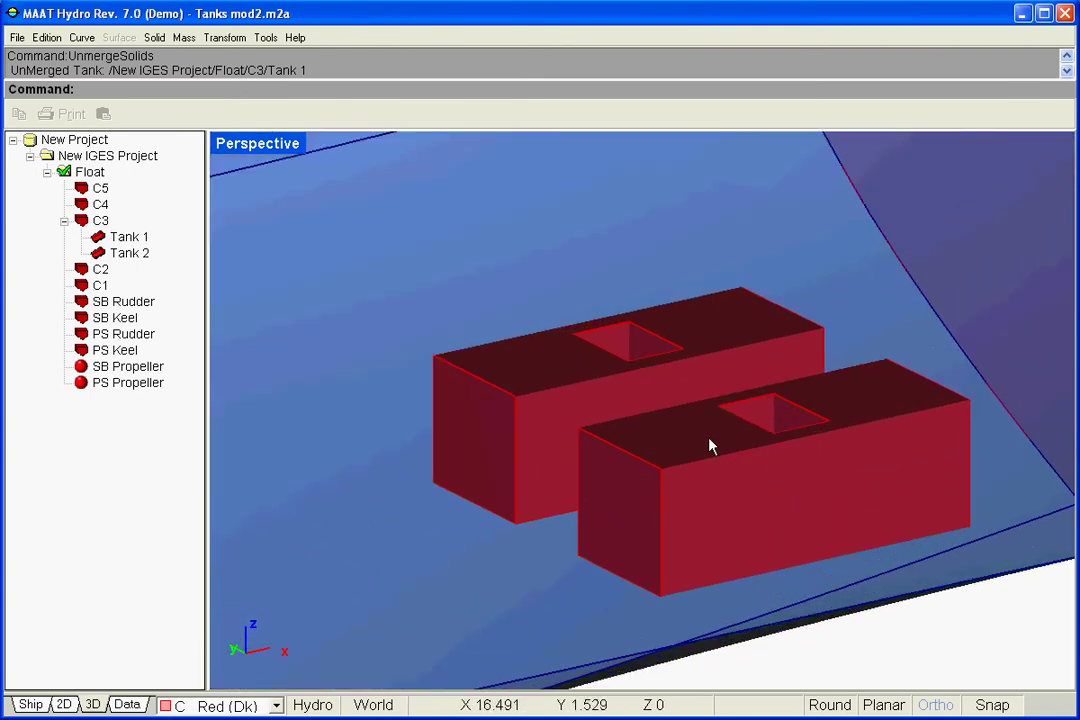
click(899, 370)
click(820, 332)
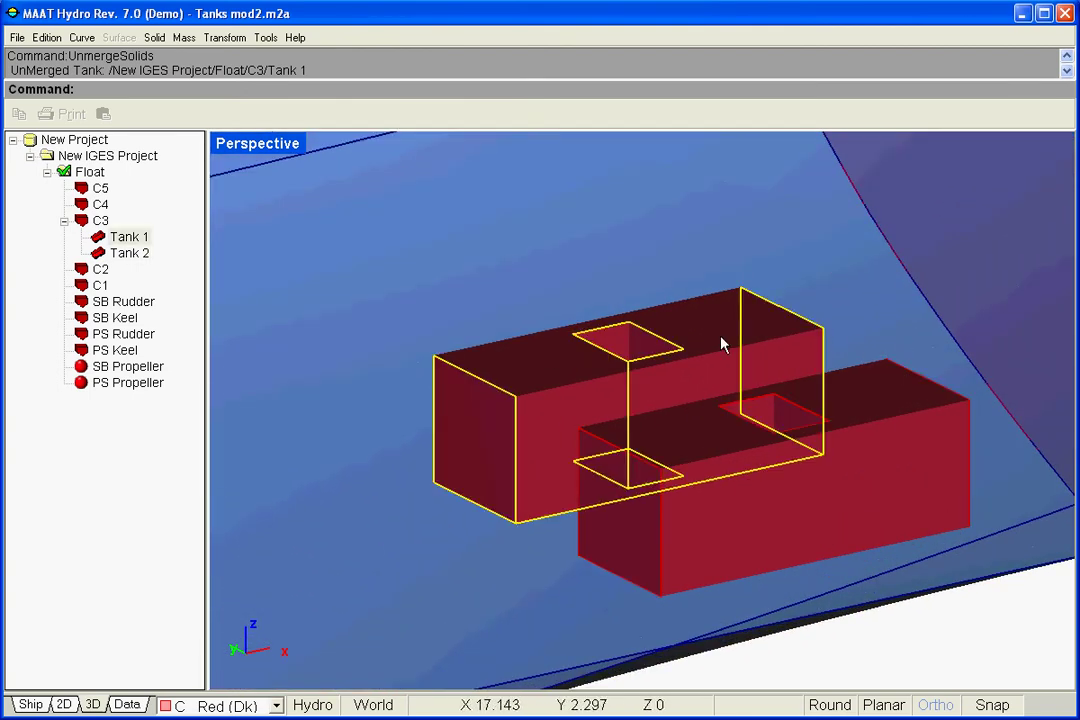
click(152, 427)
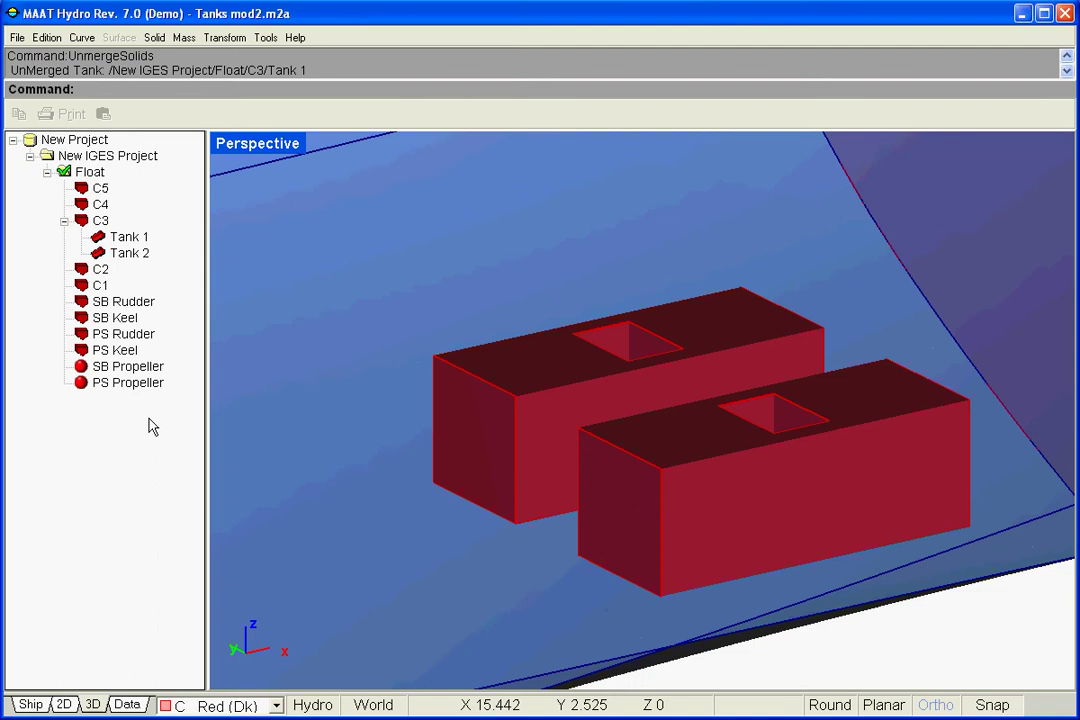
- Merge Tank 1 and Tank 2 of compartment C3 into a single tank and check it in the model
click(155, 38)
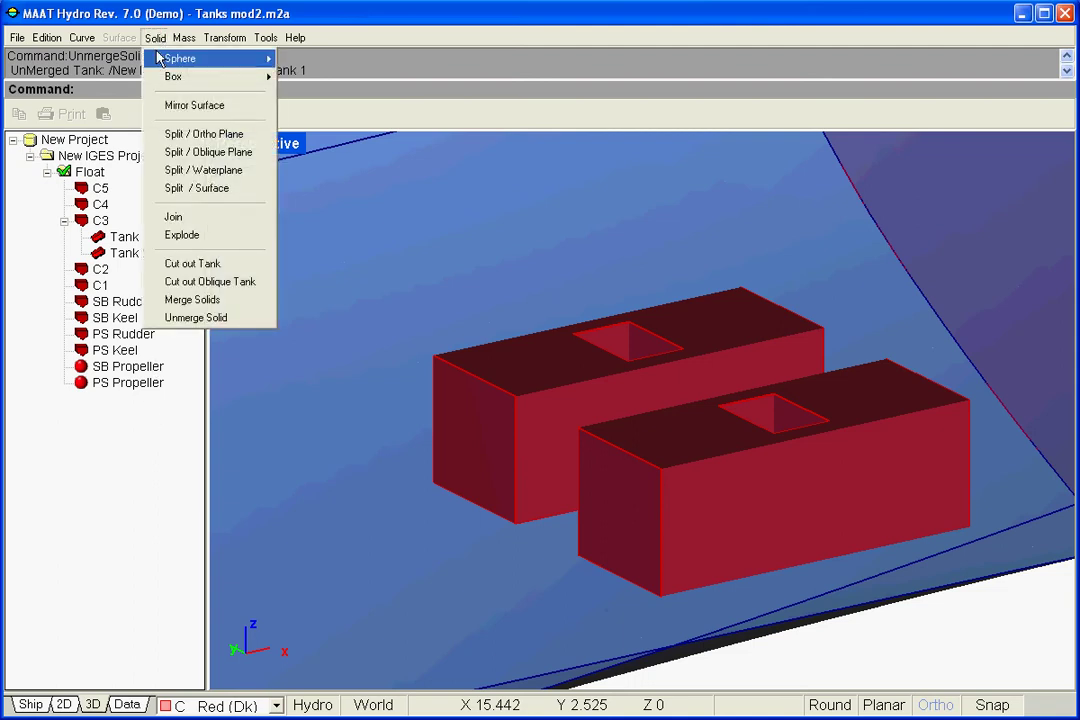
click(240, 305)
click(136, 241)
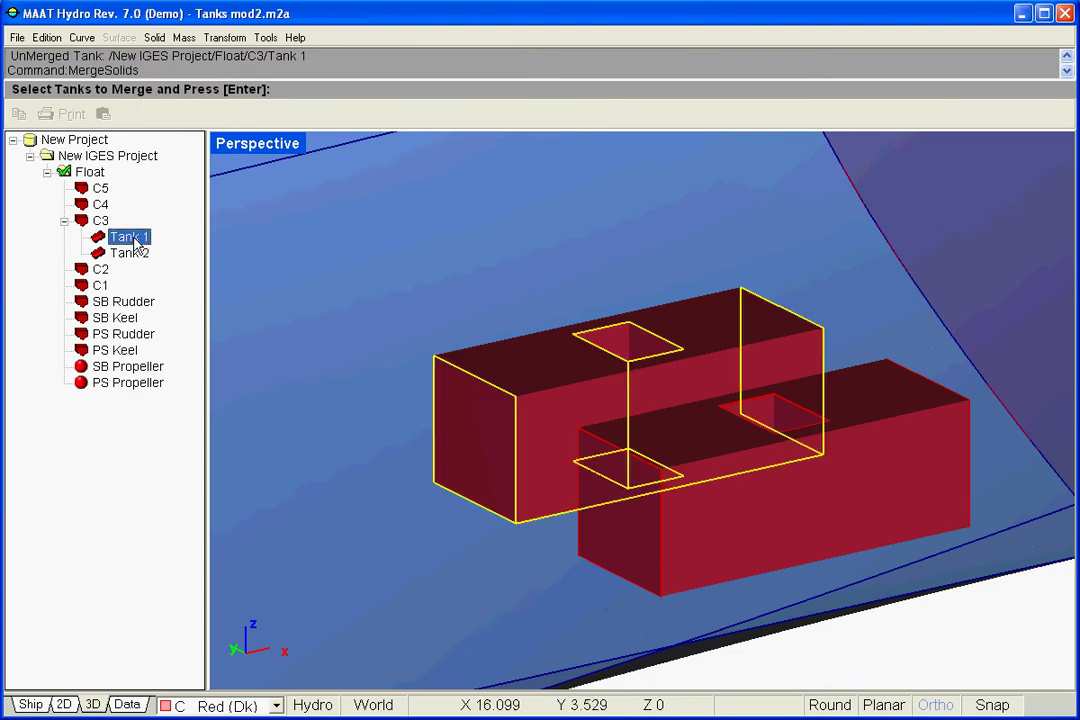
ctrl+click(146, 257)
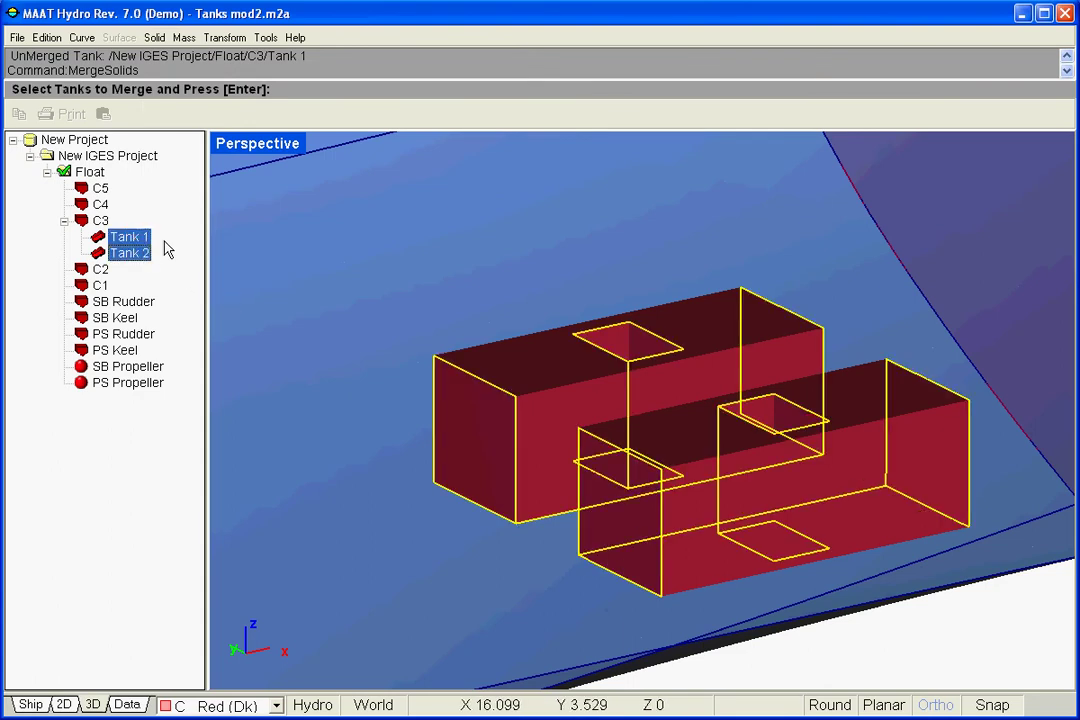
key(Return)
click(140, 239)
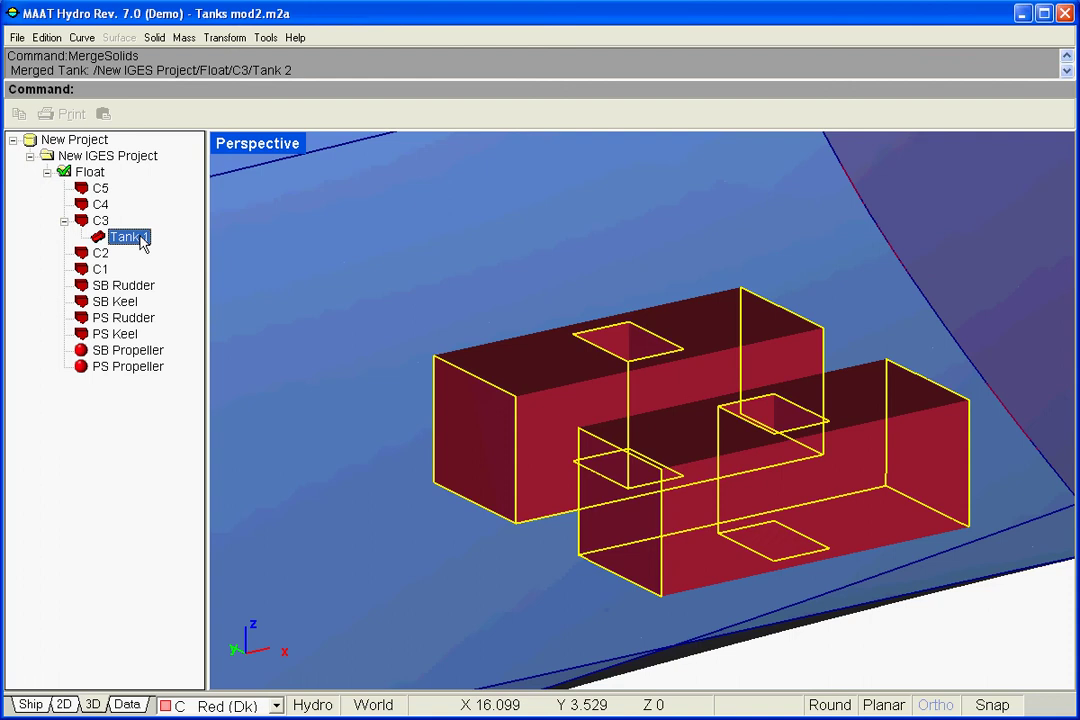
click(142, 402)
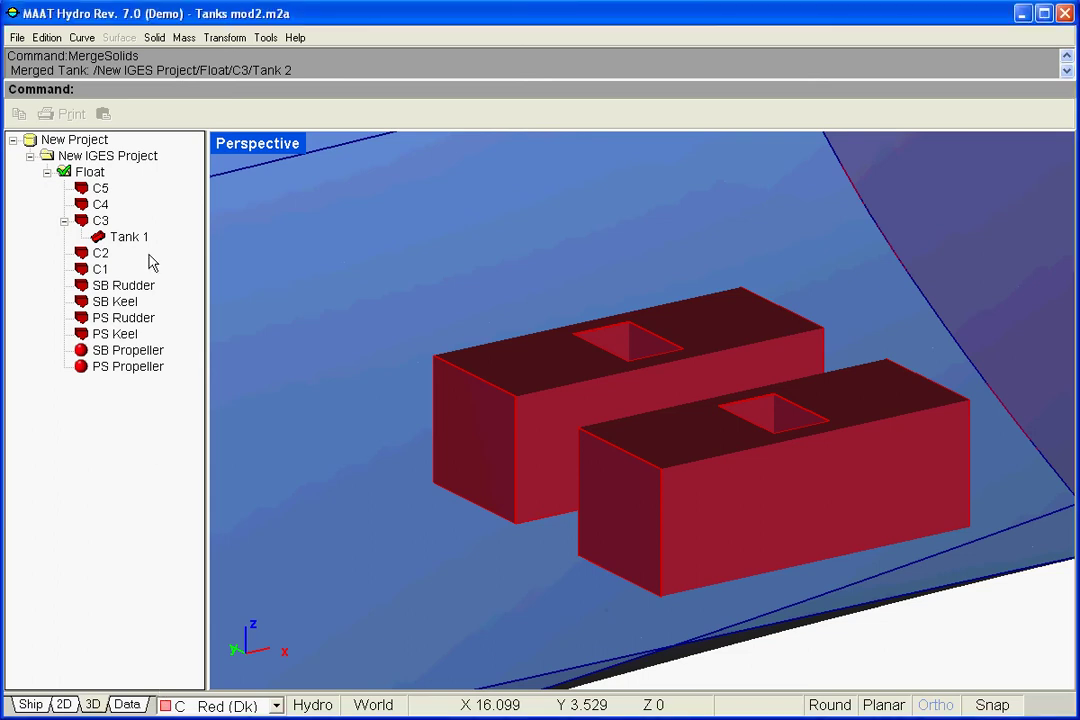
- Unmerge the combined tank in C3 back into separate solids and check each one in the model
click(155, 38)
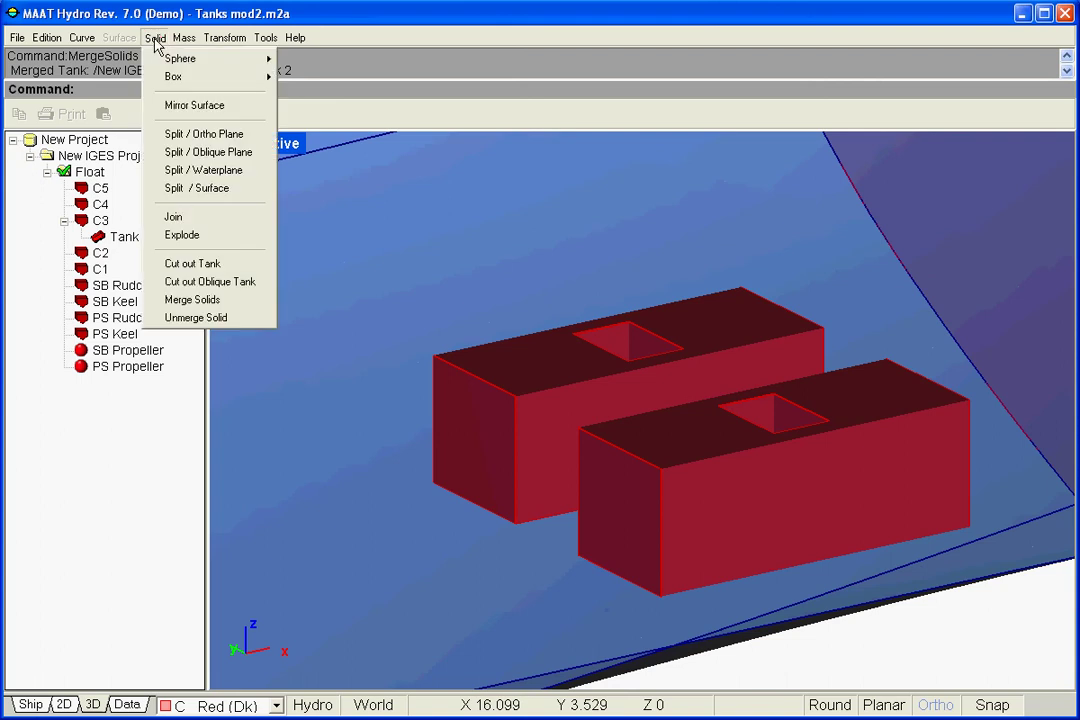
click(238, 320)
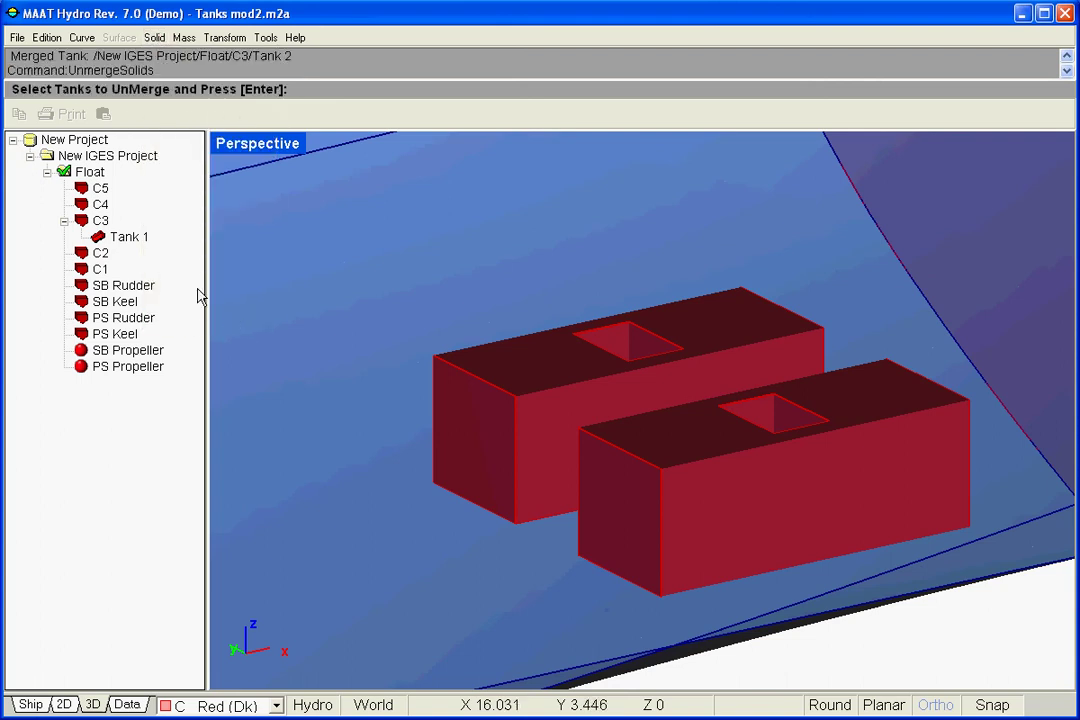
click(135, 242)
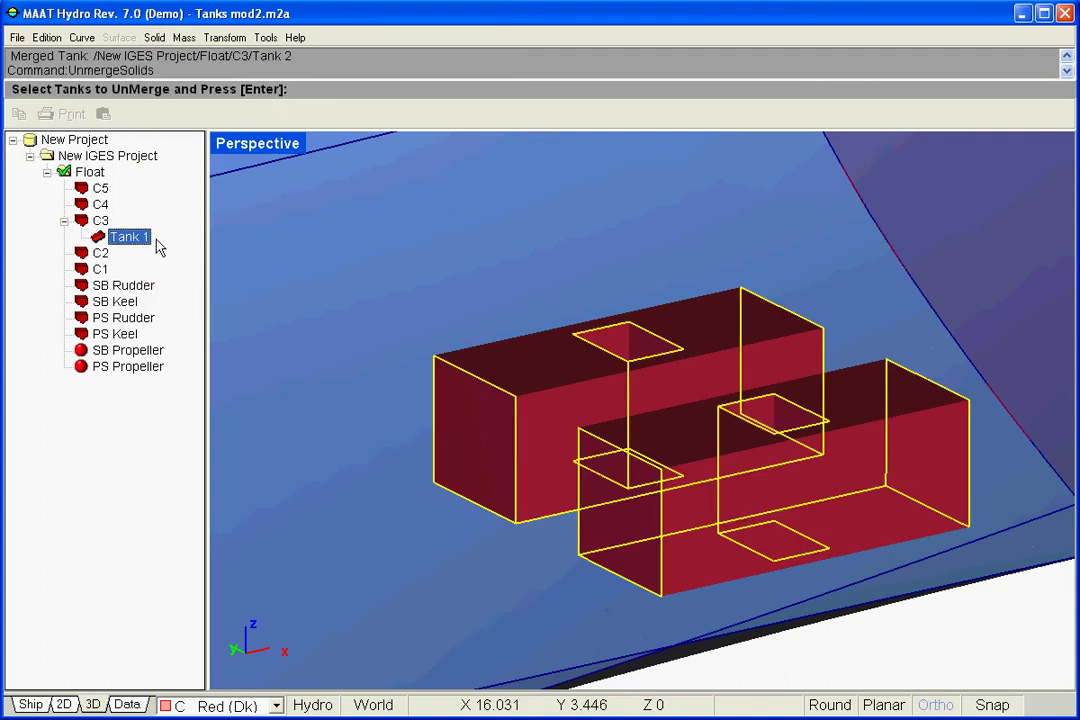
key(Return)
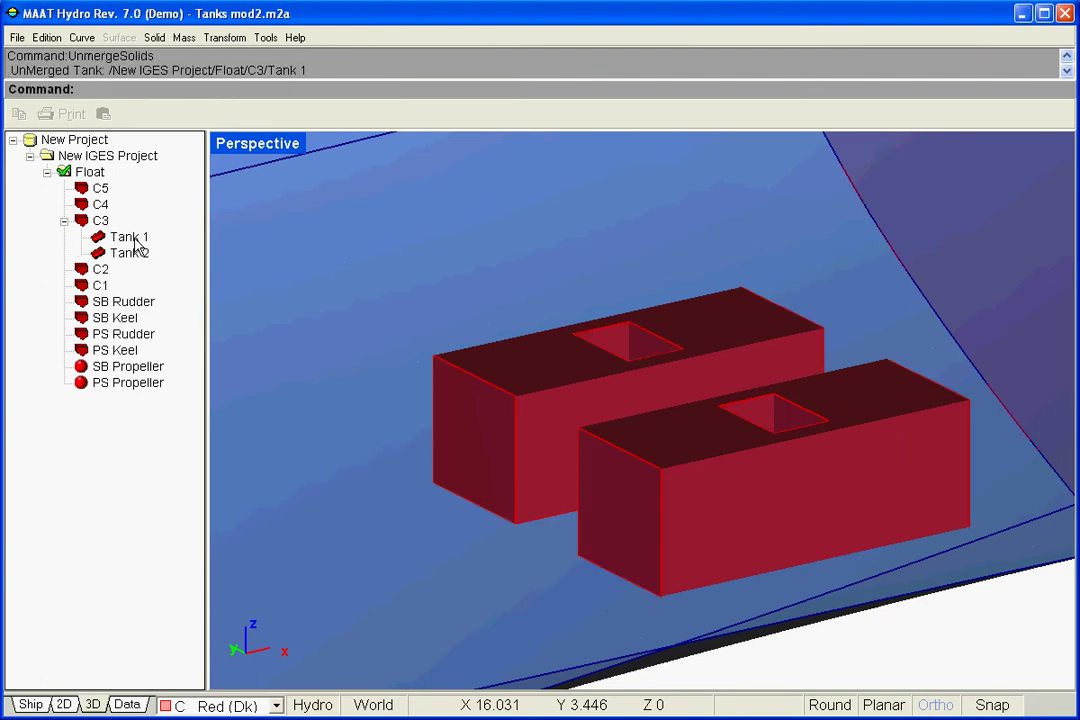
click(134, 244)
click(130, 253)
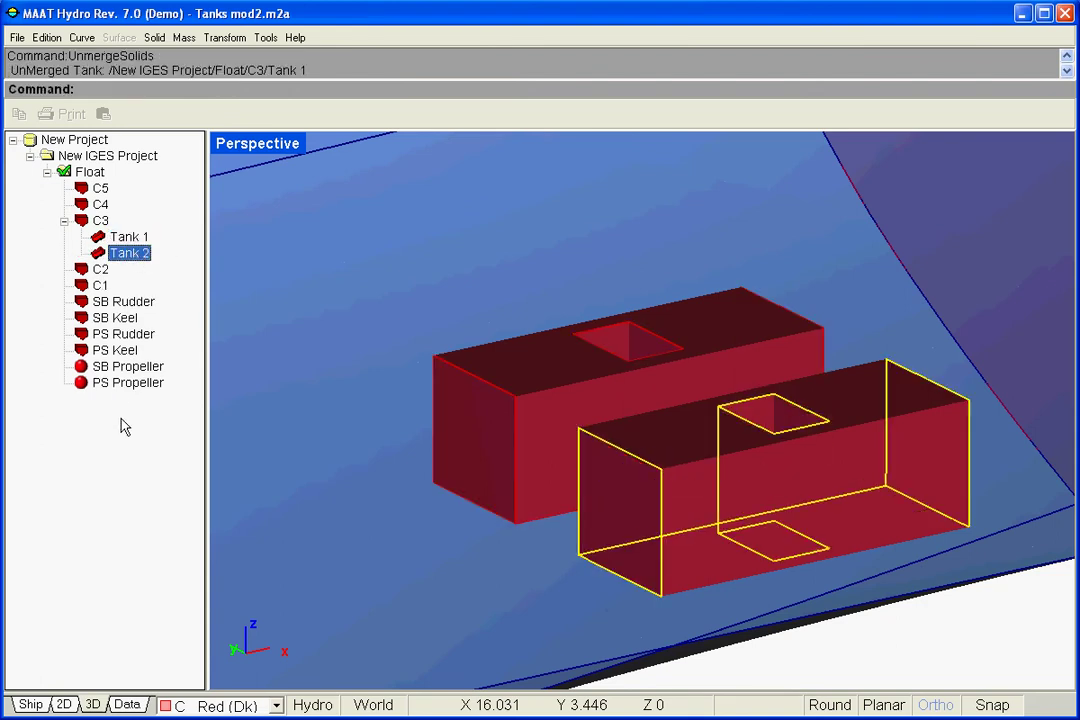
key(Escape)
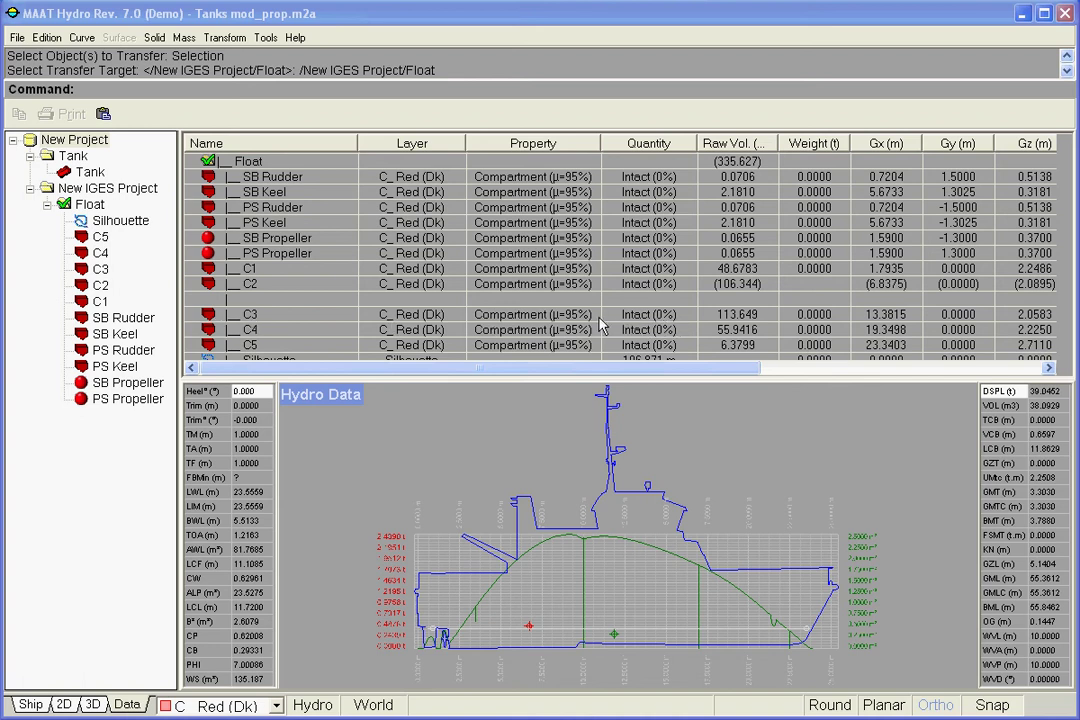
- Change compartment C3's property to Tank and assign it to the Greywater layer
click(540, 316)
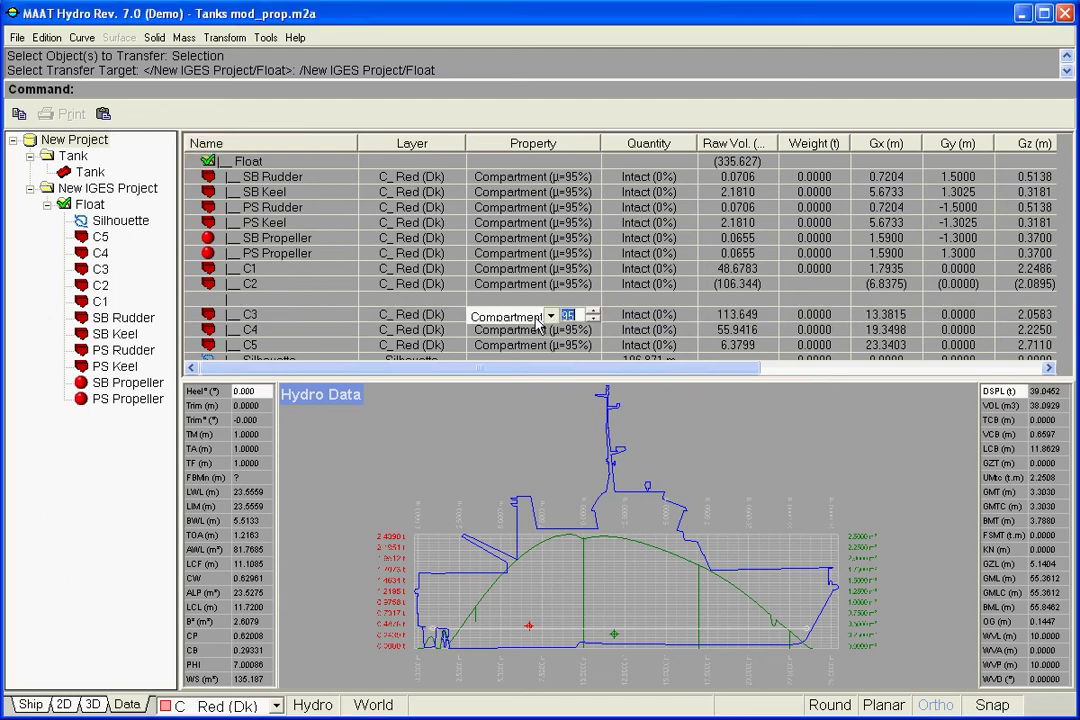
click(550, 316)
click(532, 344)
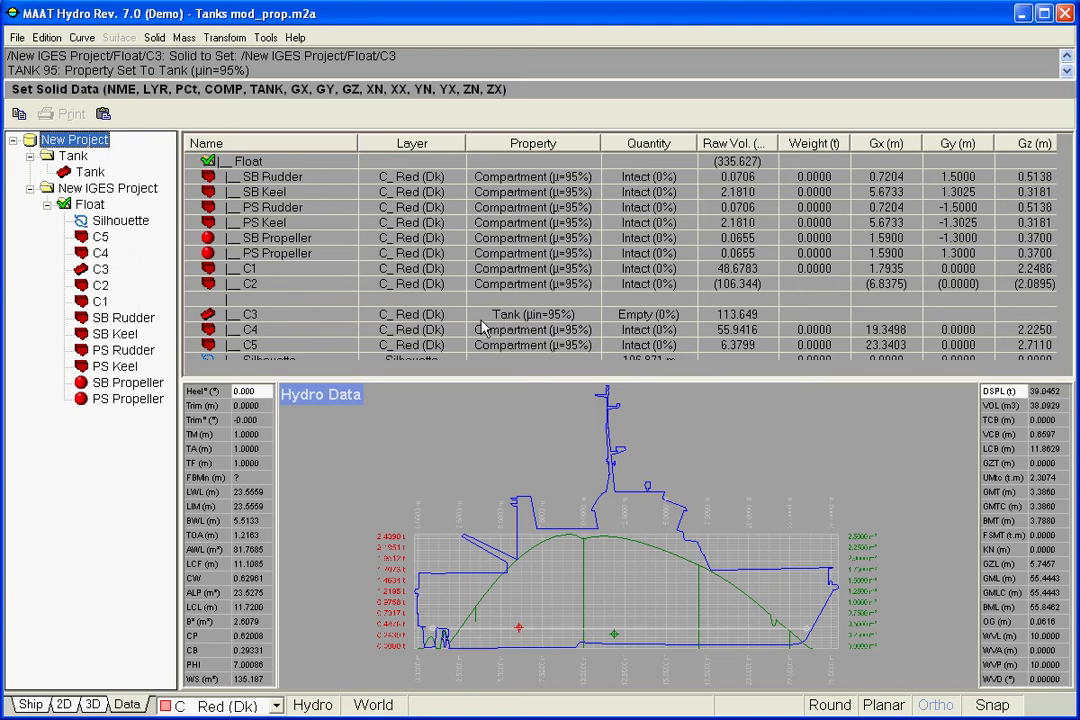
click(445, 316)
click(456, 317)
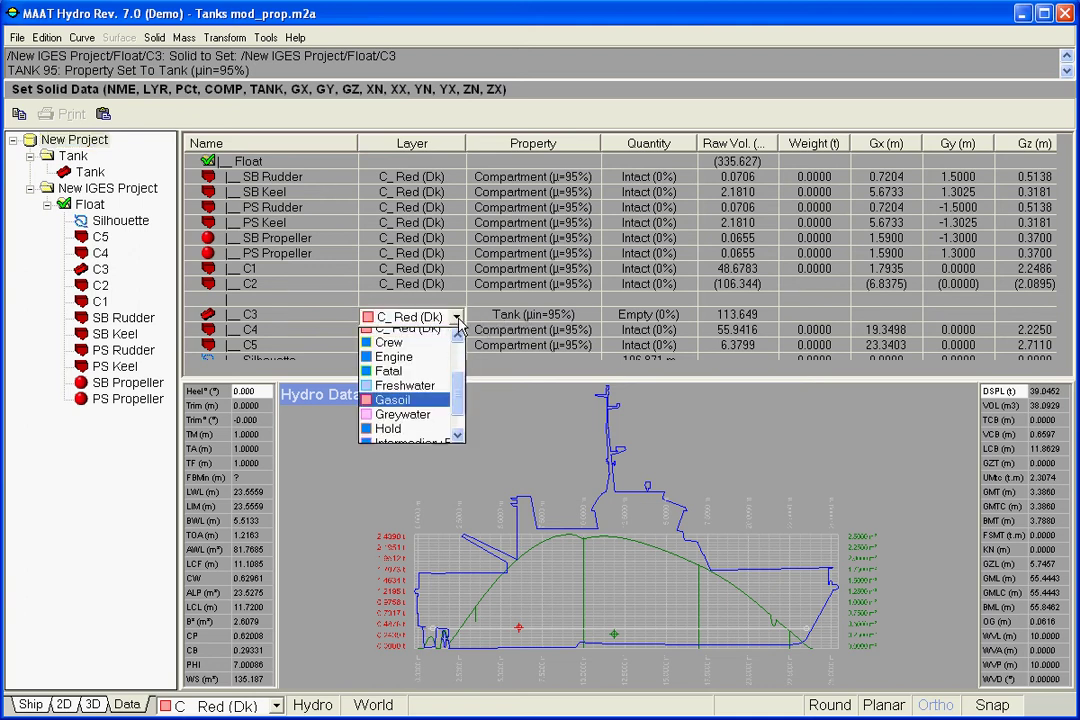
scroll(430, 407, down, 2)
click(447, 346)
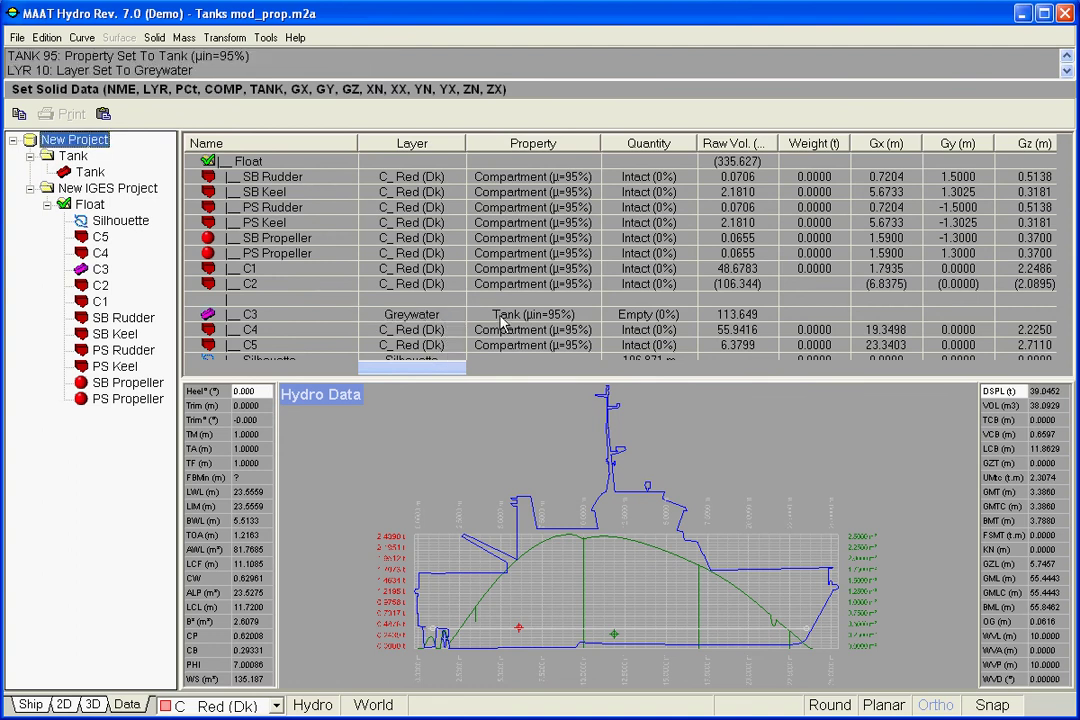
- Set C3's filled quantity to 5% and keep its tank property percentage at 95
click(660, 316)
text(5)
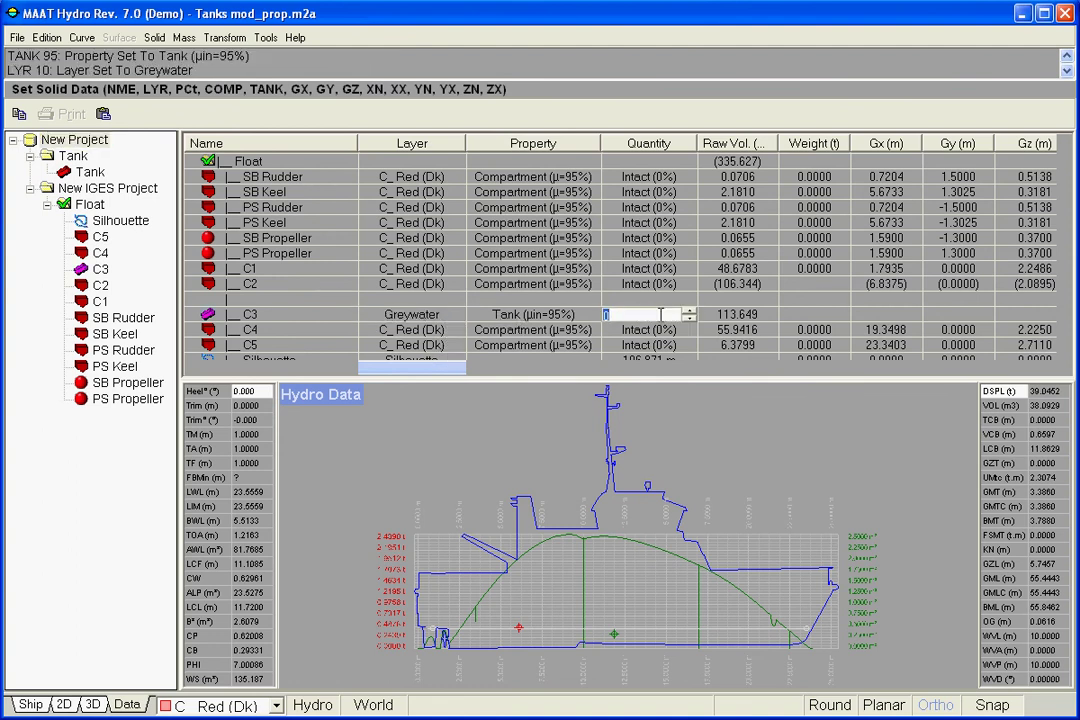
key(Return)
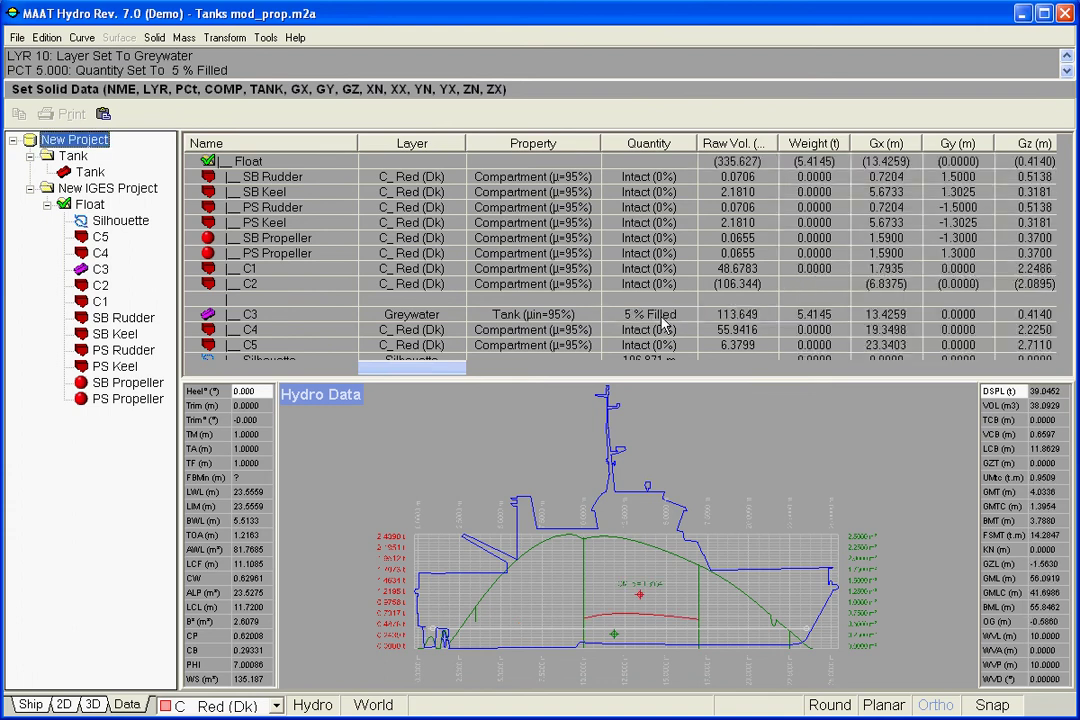
click(576, 317)
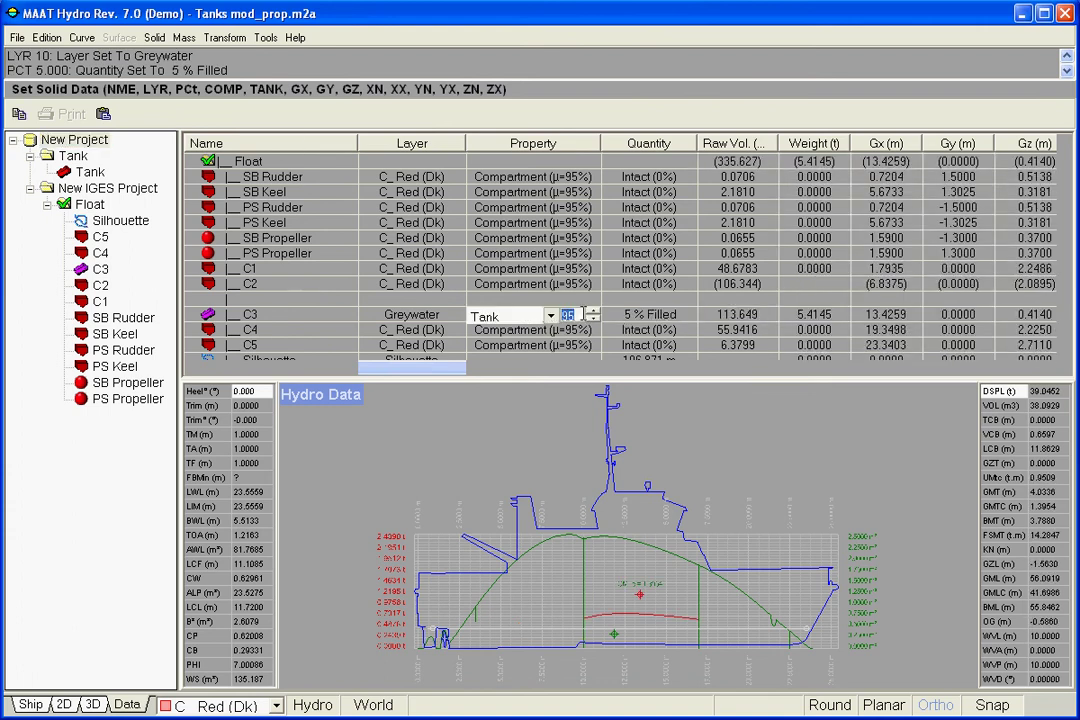
key(Return)
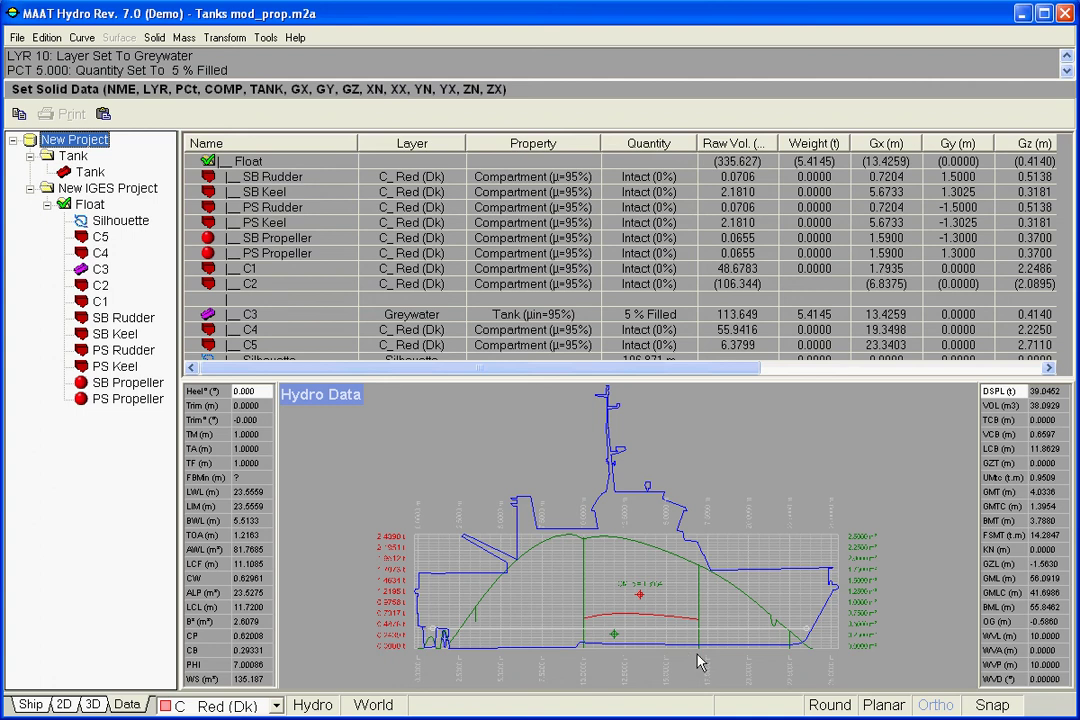
- Test the float at trims of 0.4 m and 0.8 m in the hydro data, and reset the floating position
click(253, 405)
text(0)
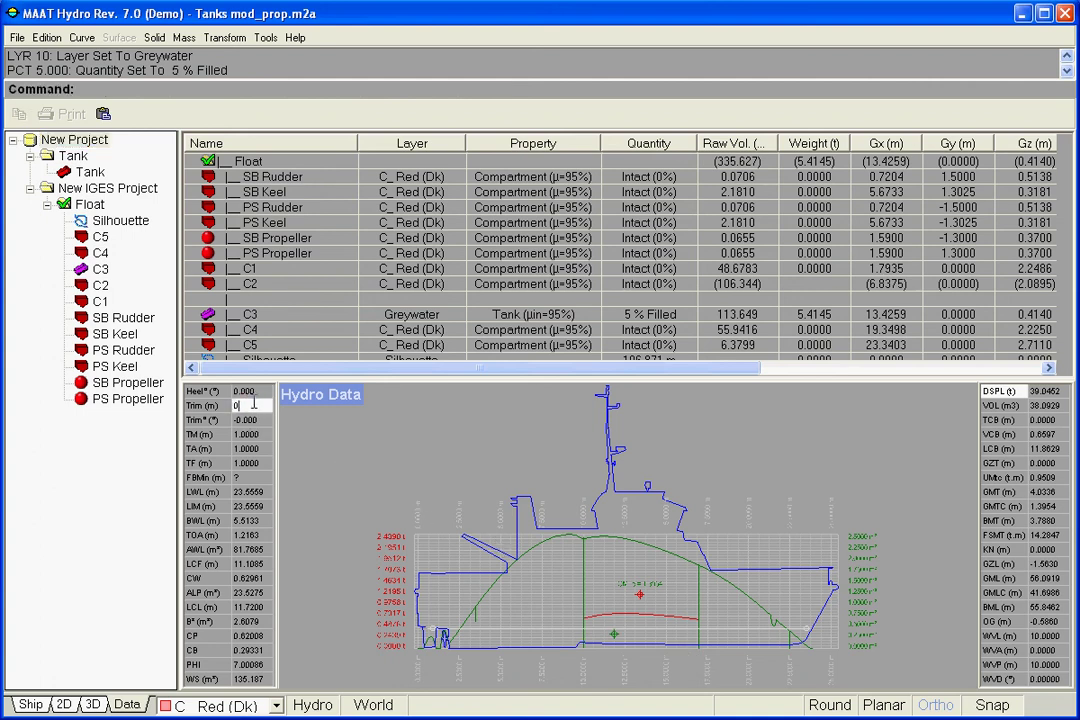
text(.4)
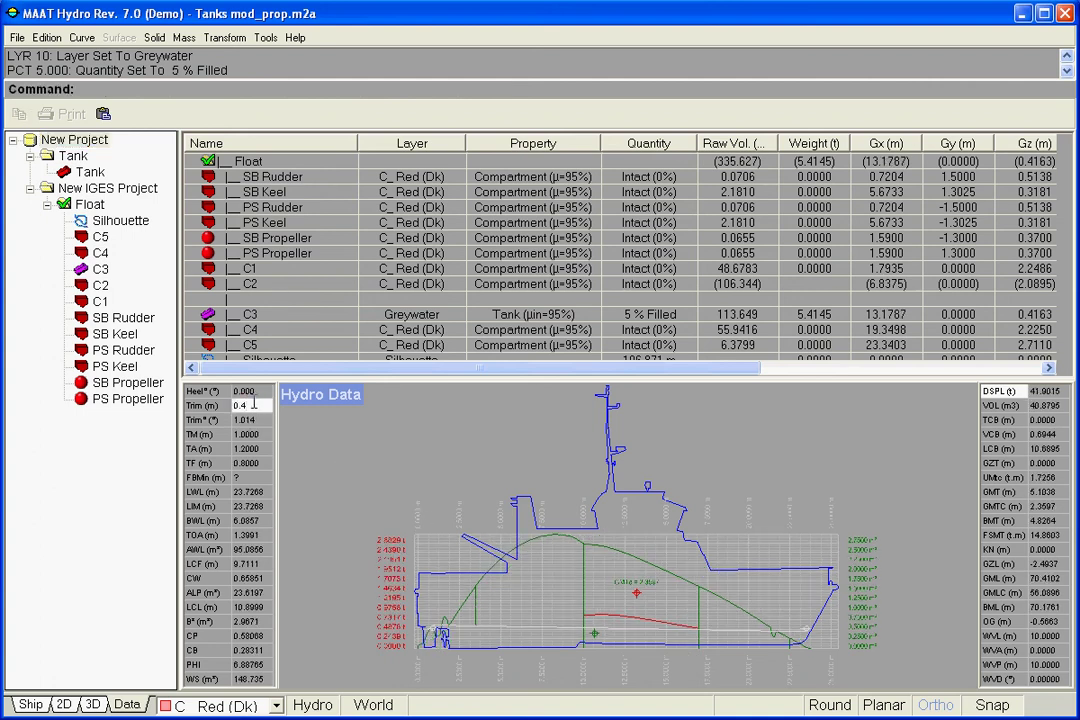
drag(256, 405, 223, 406)
text(0.)
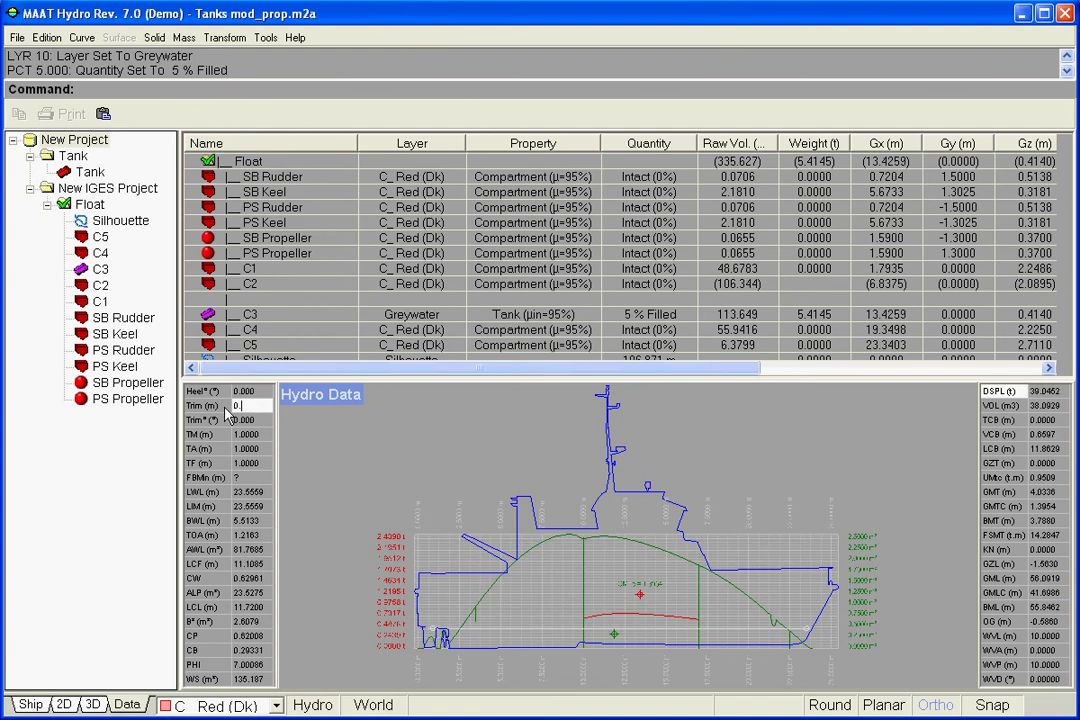
text(8)
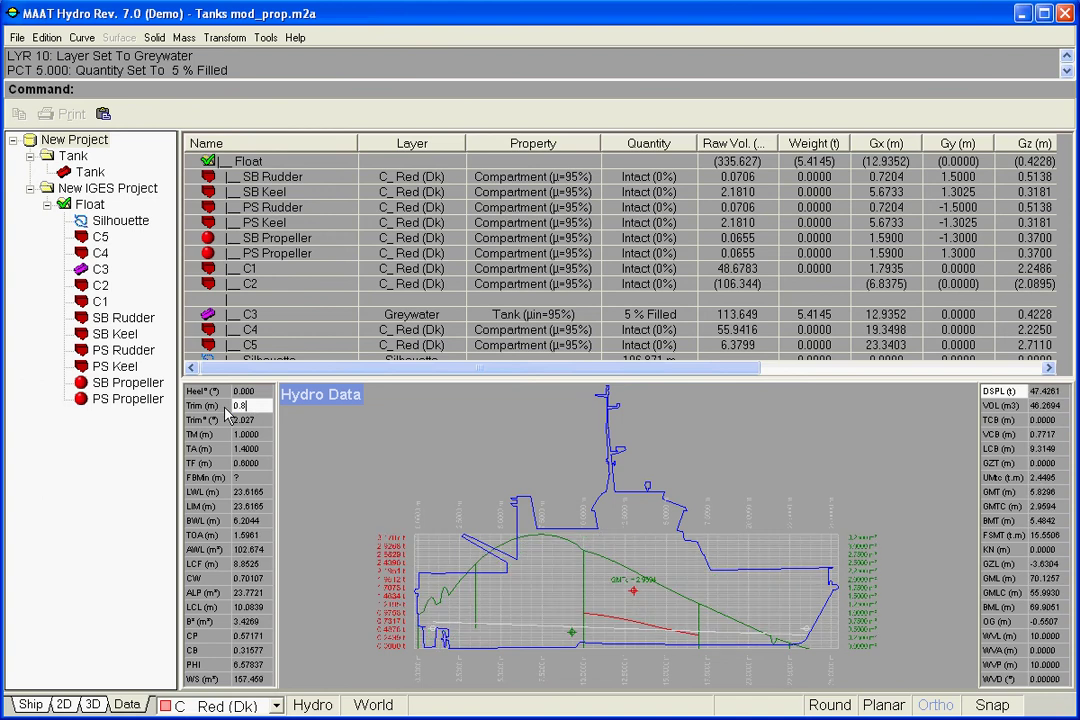
right_click(298, 402)
click(357, 652)
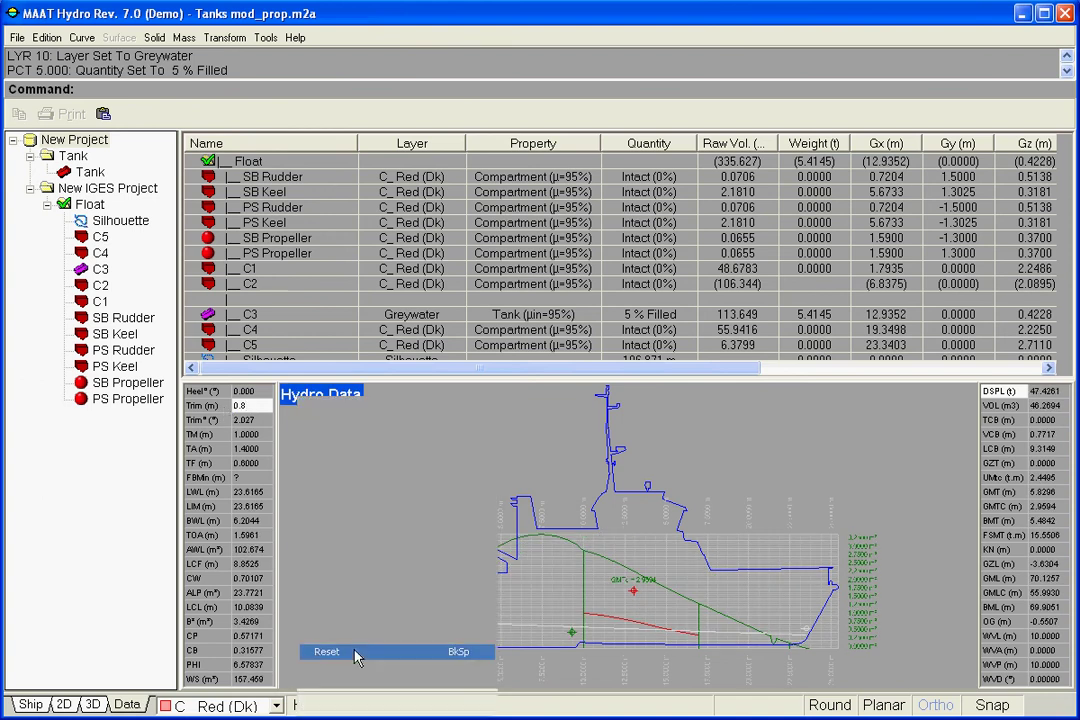
- Set C3's property back to Compartment at 95% and its quantity to 0
click(533, 314)
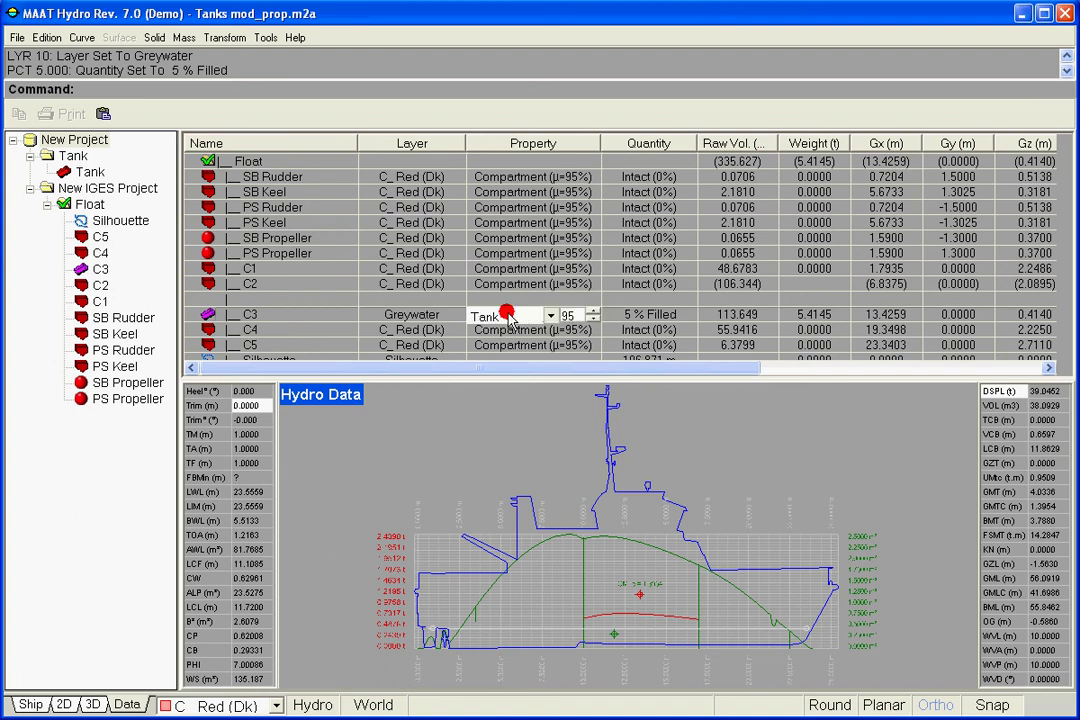
click(550, 316)
click(530, 338)
key(Return)
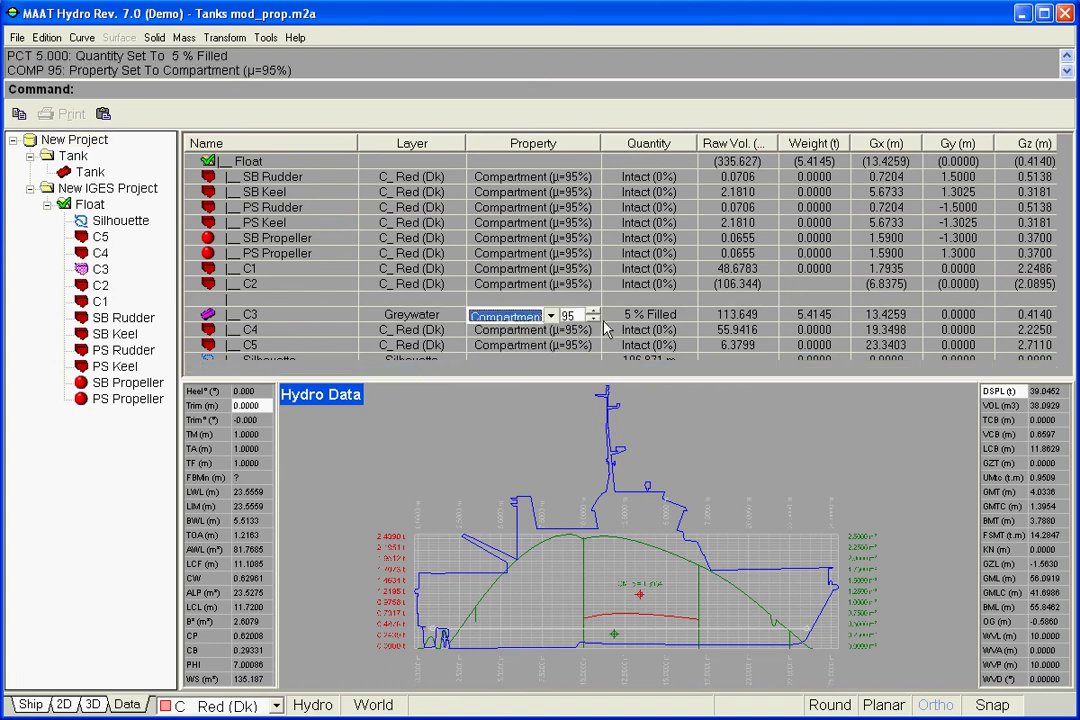
click(631, 316)
text(0)
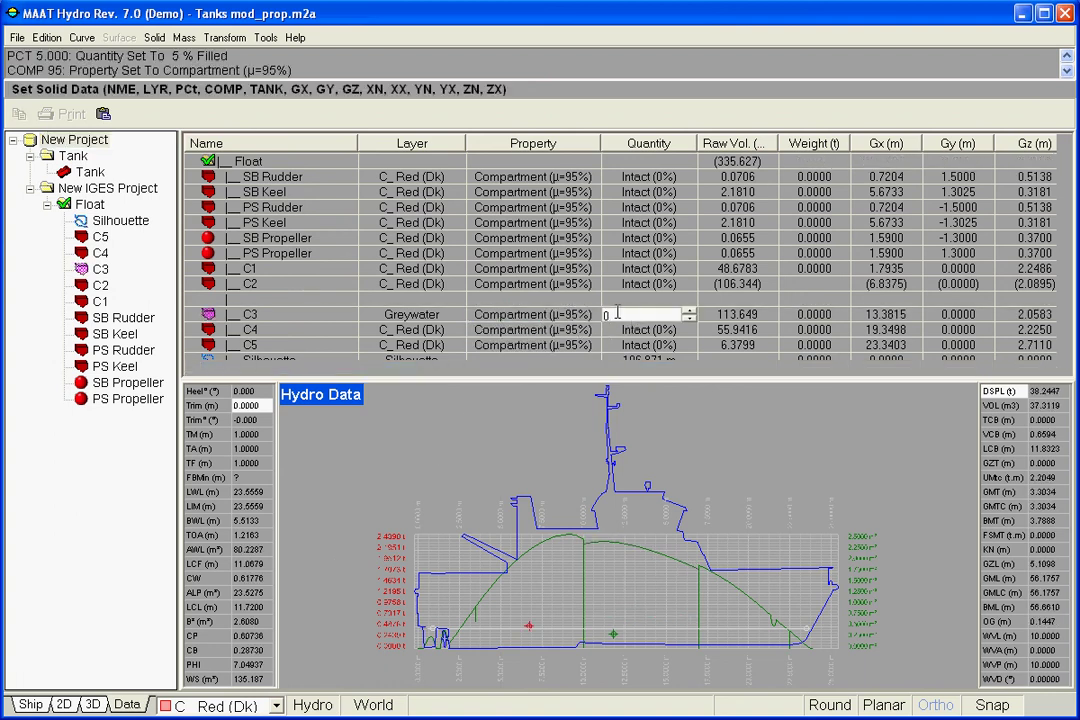
key(Return)
- Copy the Tank solid from the Tank folder into Float and move the copy inside compartment C3
right_click(98, 173)
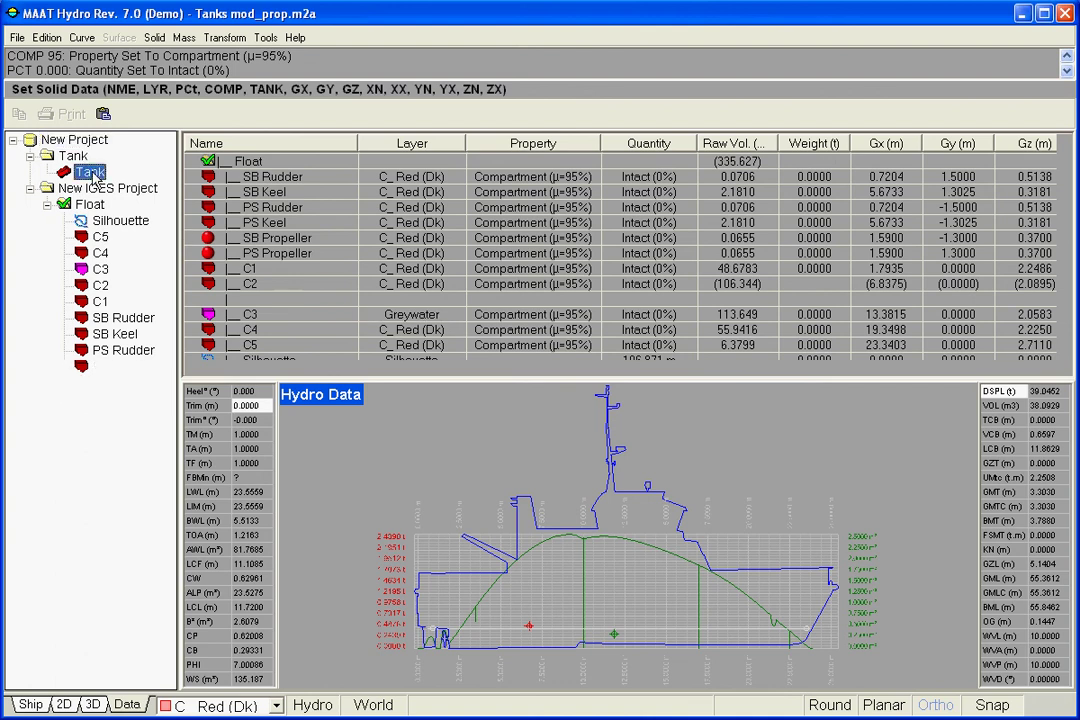
click(135, 200)
click(88, 204)
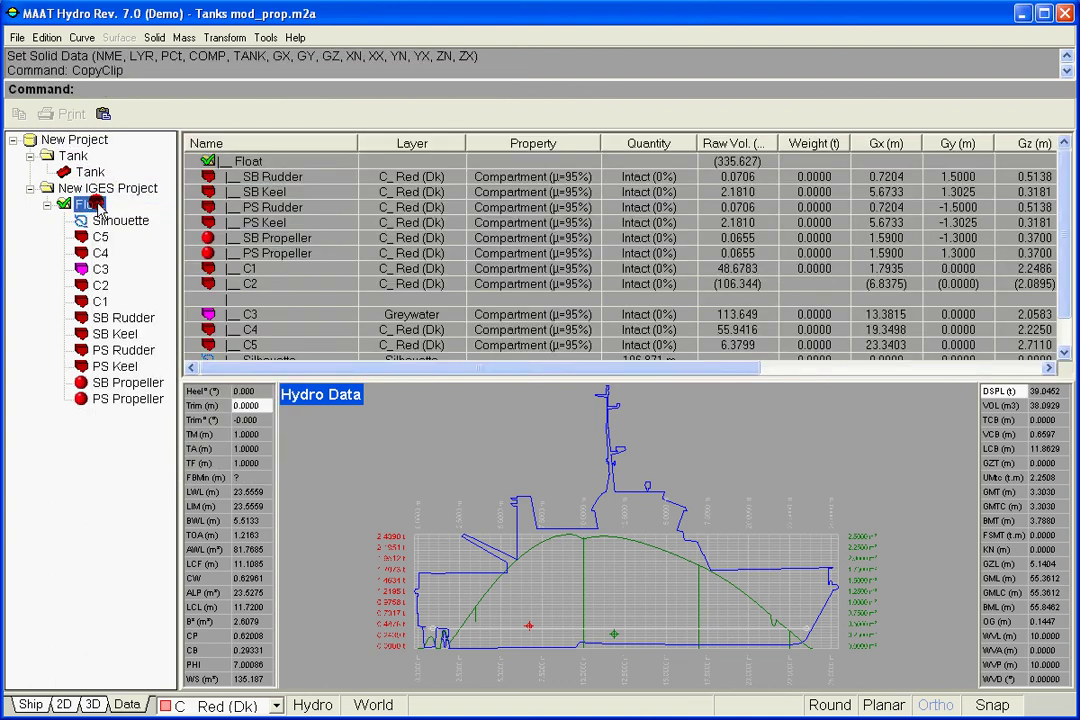
right_click(86, 204)
click(146, 246)
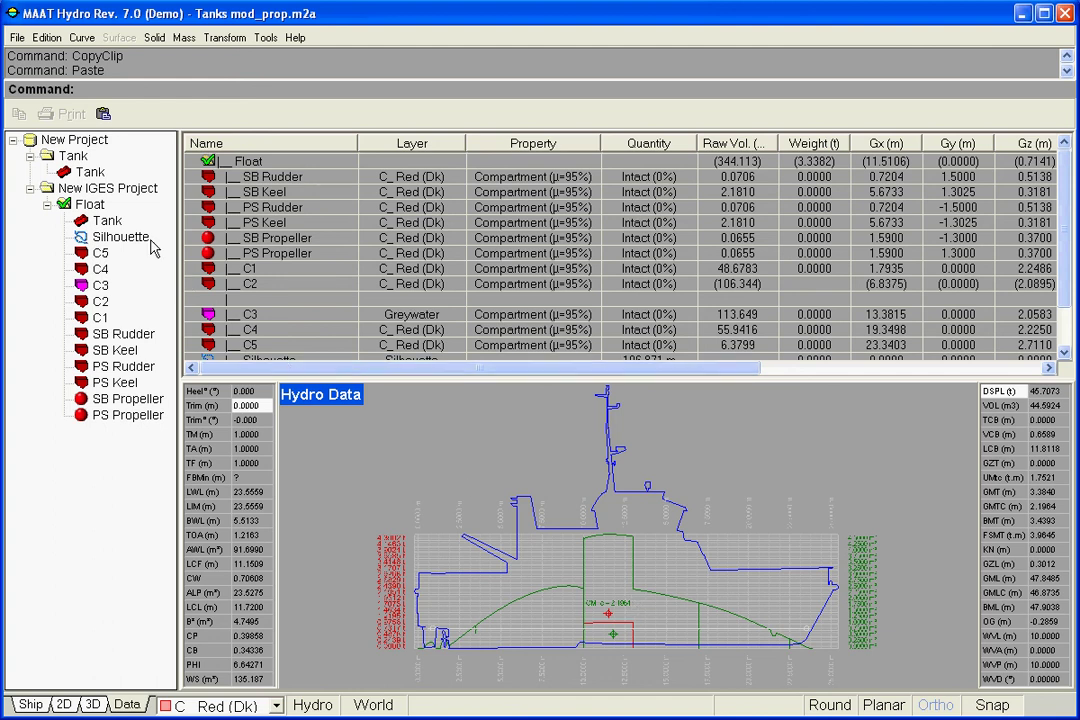
click(107, 220)
drag(107, 224, 100, 285)
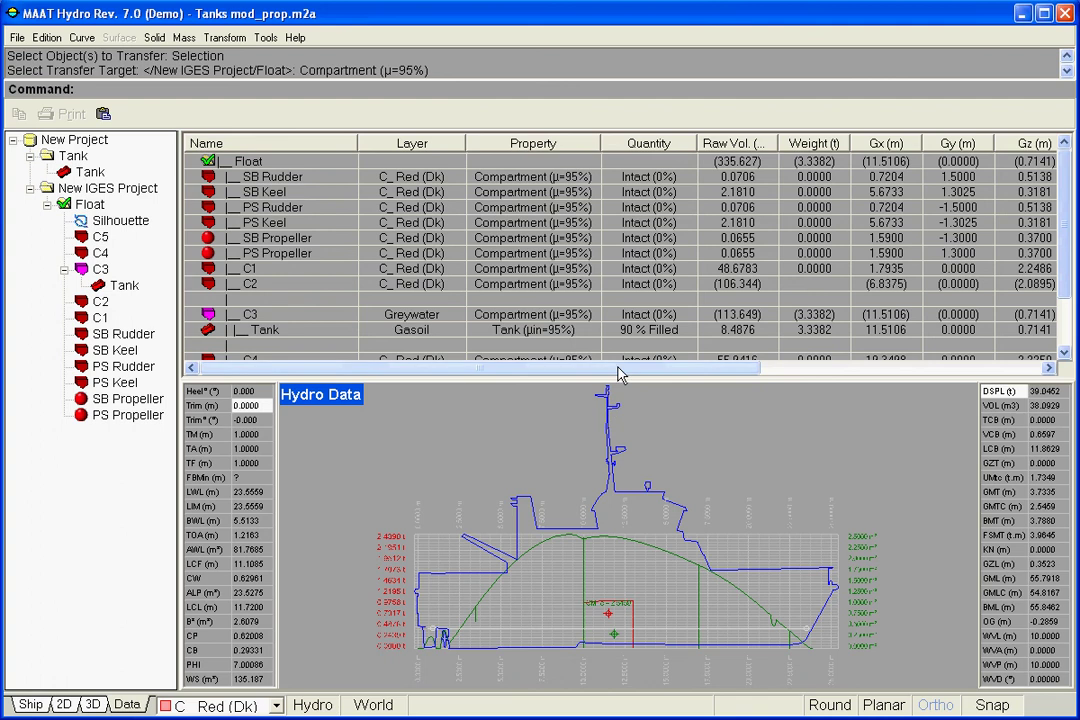
- Flood compartment C3 progressively, setting its quantity to 20, 40, 60, 80 and finally 100%
click(656, 316)
text(20)
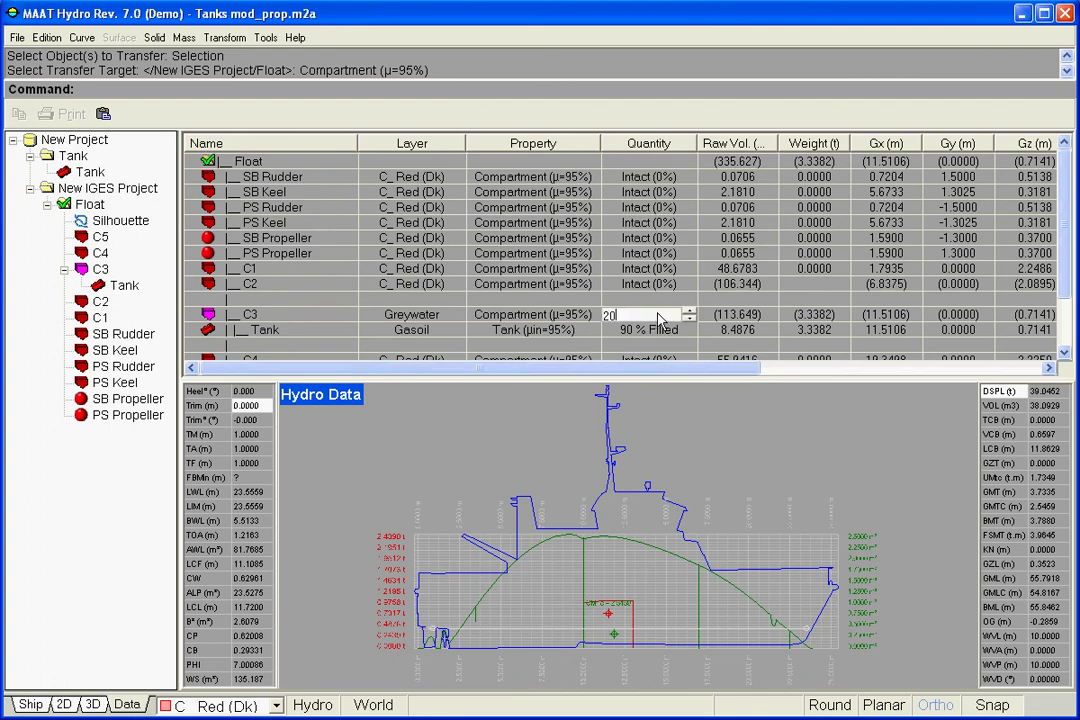
key(Return)
click(656, 316)
text(40)
key(Return)
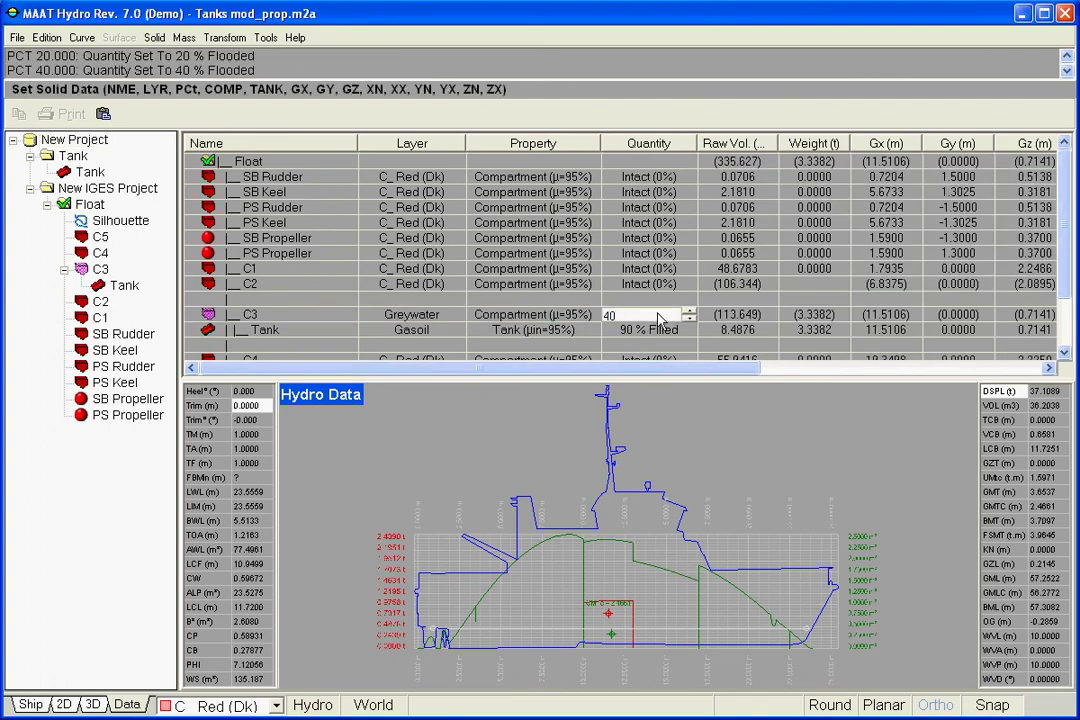
click(650, 316)
text(60)
key(Return)
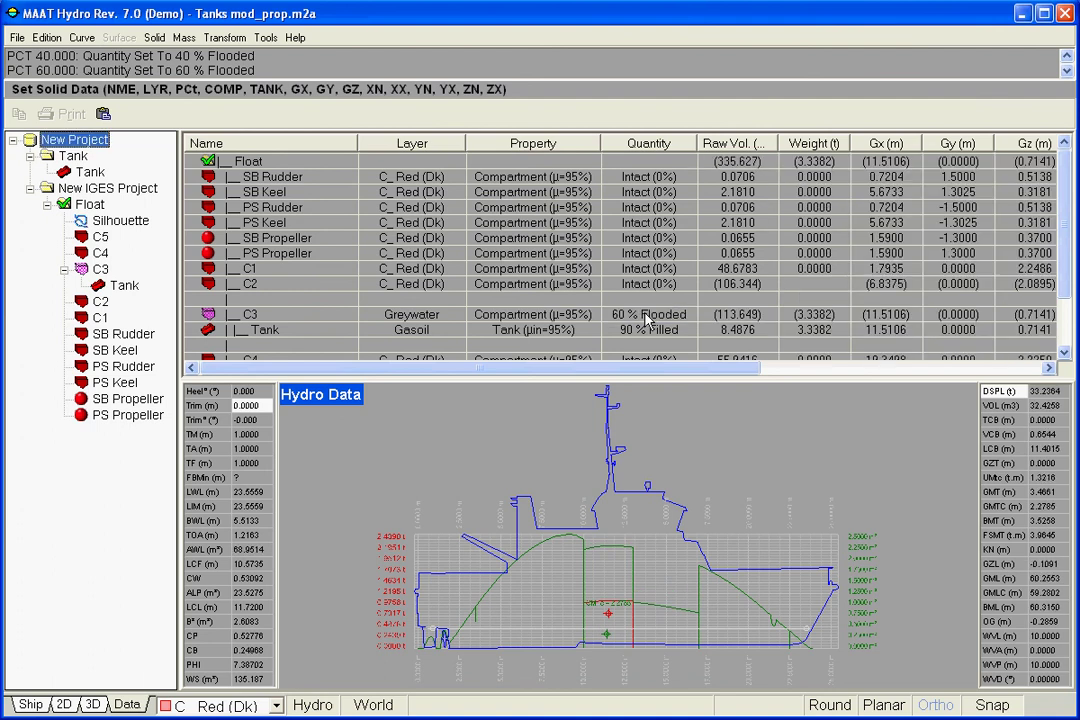
click(648, 316)
text(80)
key(Return)
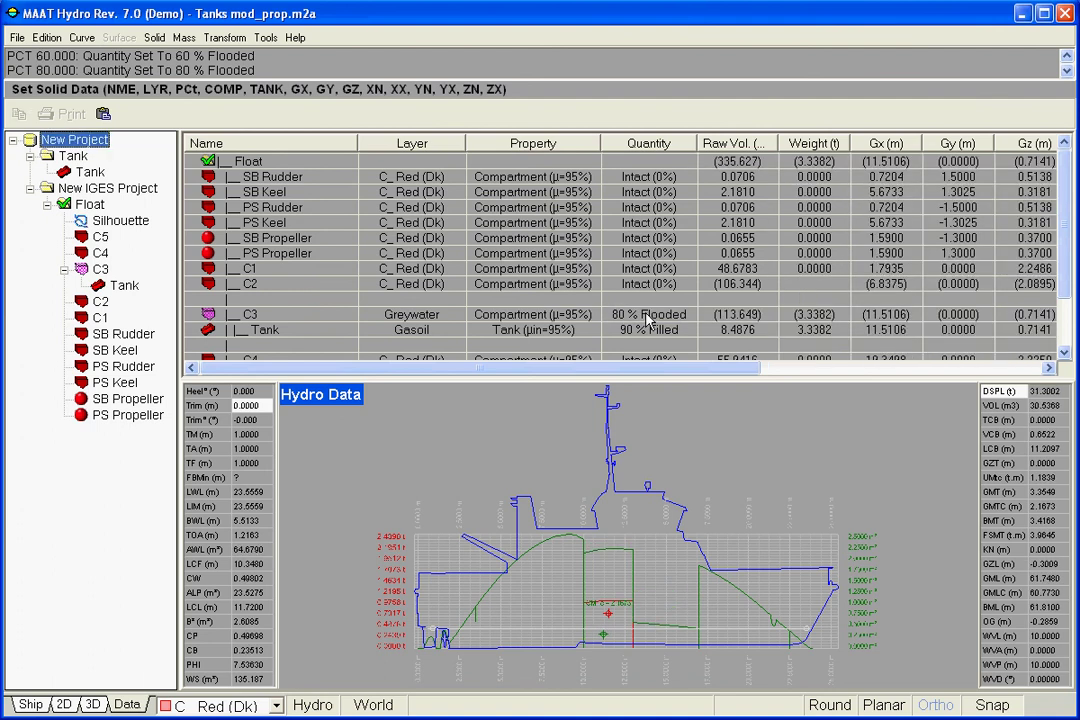
click(648, 316)
text(100)
key(Return)
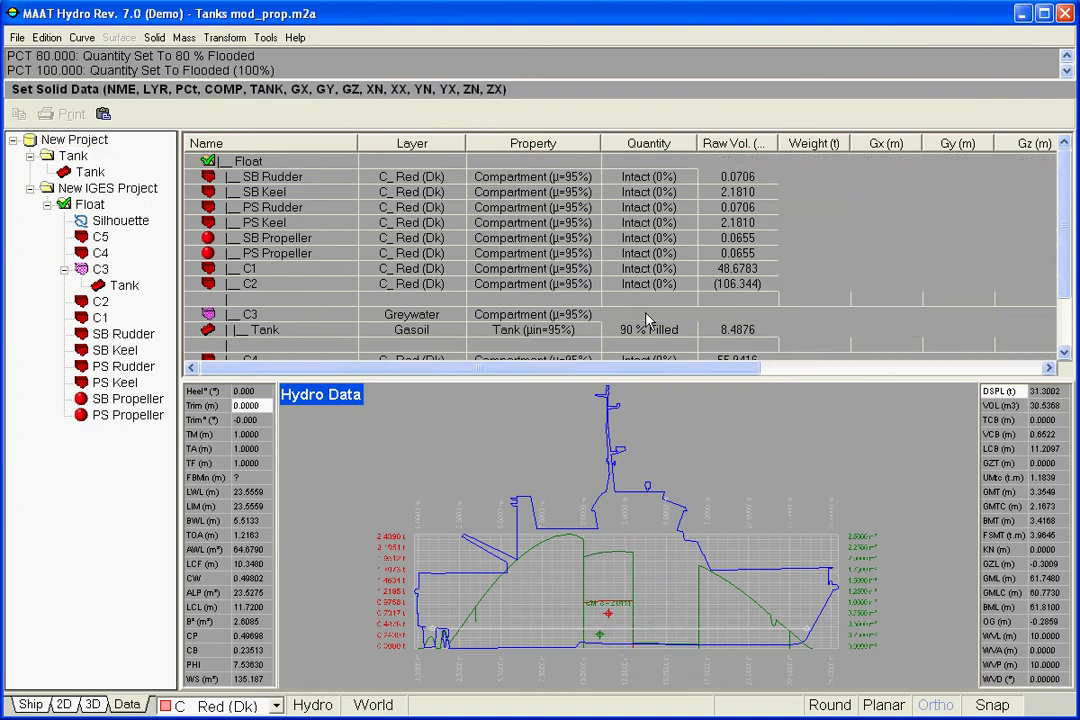